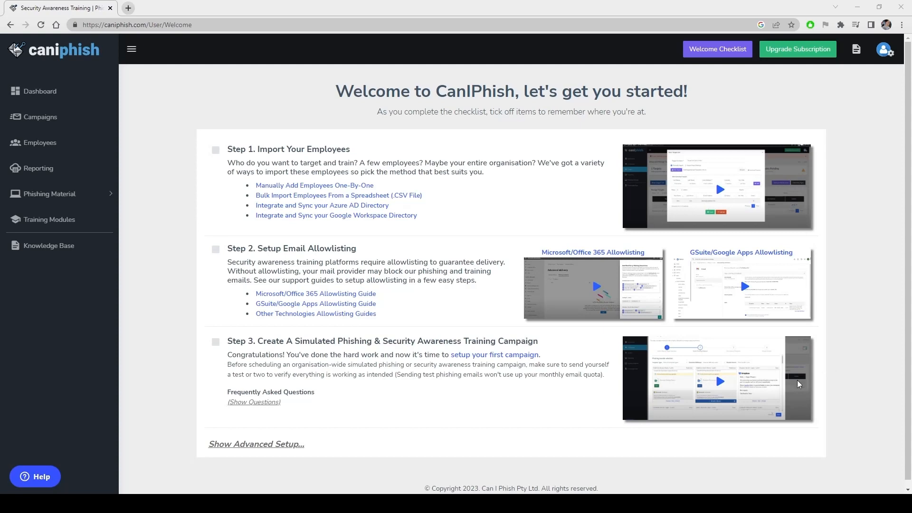
Open Phishing Emails under Phishing Material to show templates like OneDrive-Excel-Share and Dropbox-Verify-Login
{"action": "left_click", "coordinate": [71, 193]}
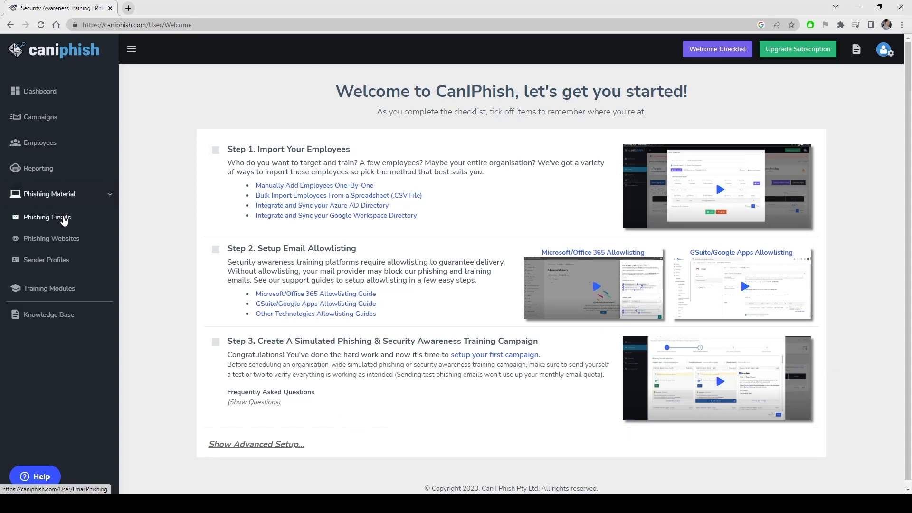
{"action": "left_click", "coordinate": [62, 216]}
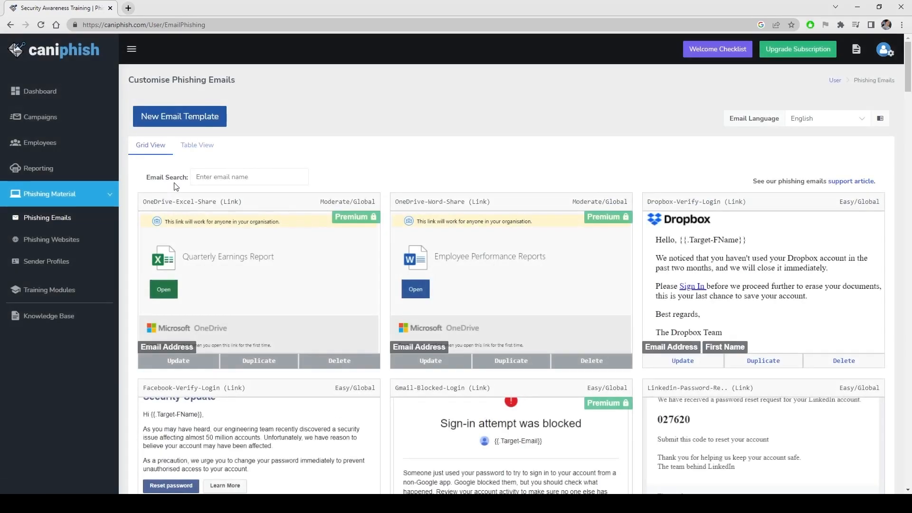
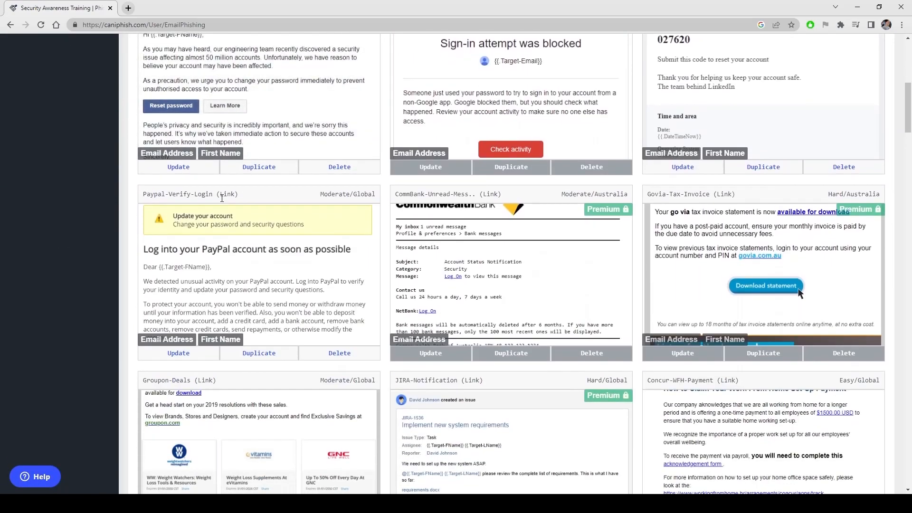
Scroll back to the top of the Phishing Emails templates and open the Email Language list, currently English
{"action": "scroll", "coordinate": [410, 226], "scroll_direction": "up", "scroll_amount": 8}
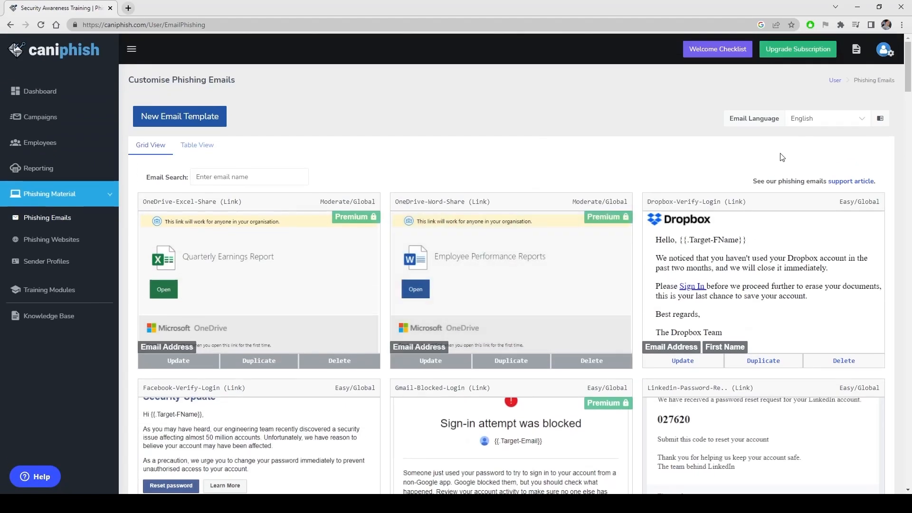
{"action": "left_click", "coordinate": [841, 124]}
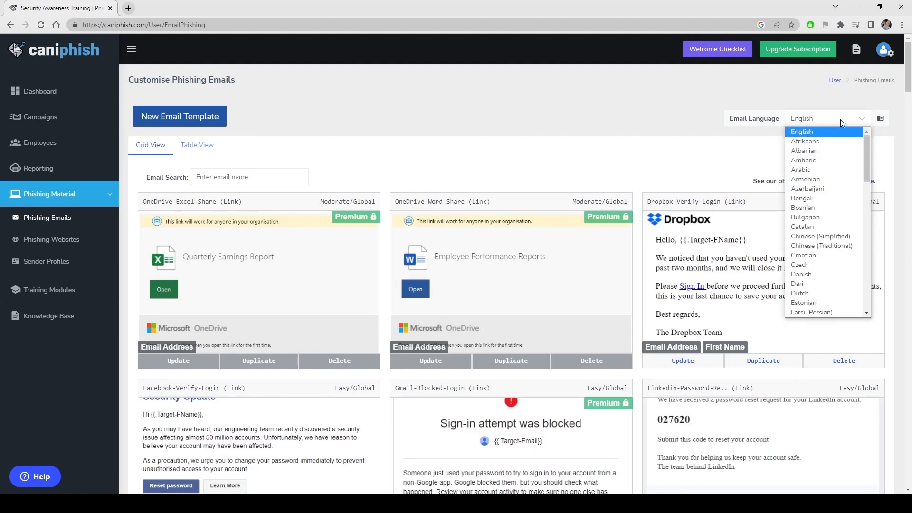
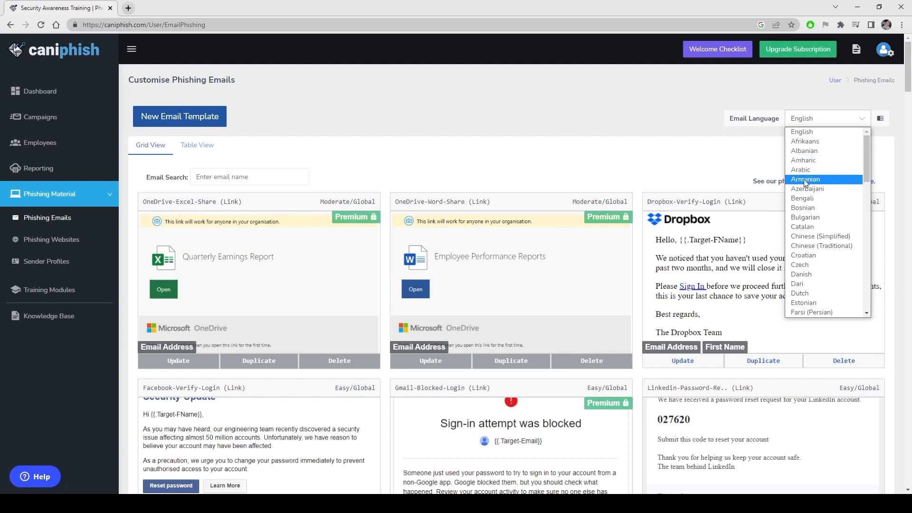
Keep English as the email language and preview the PayPal template in the inbox simulator
{"action": "scroll", "coordinate": [821, 192], "scroll_direction": "down", "scroll_amount": 8}
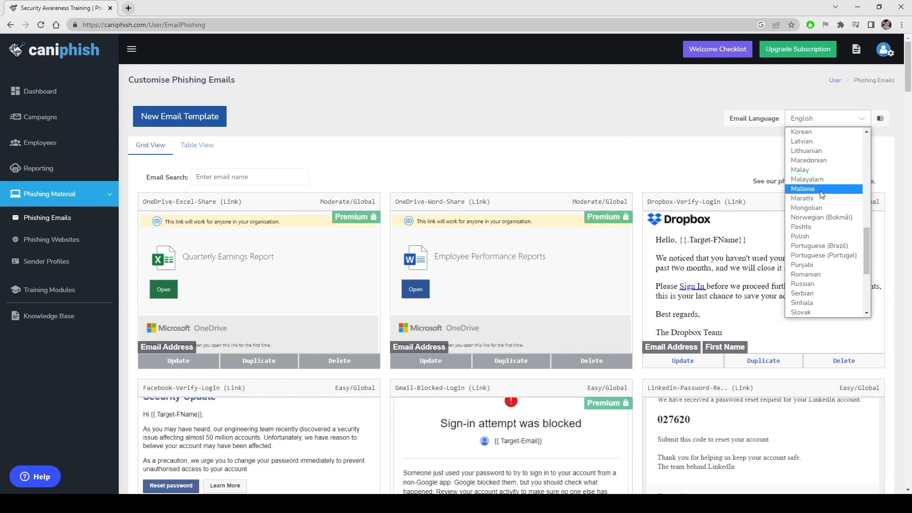
{"action": "left_click", "coordinate": [677, 163]}
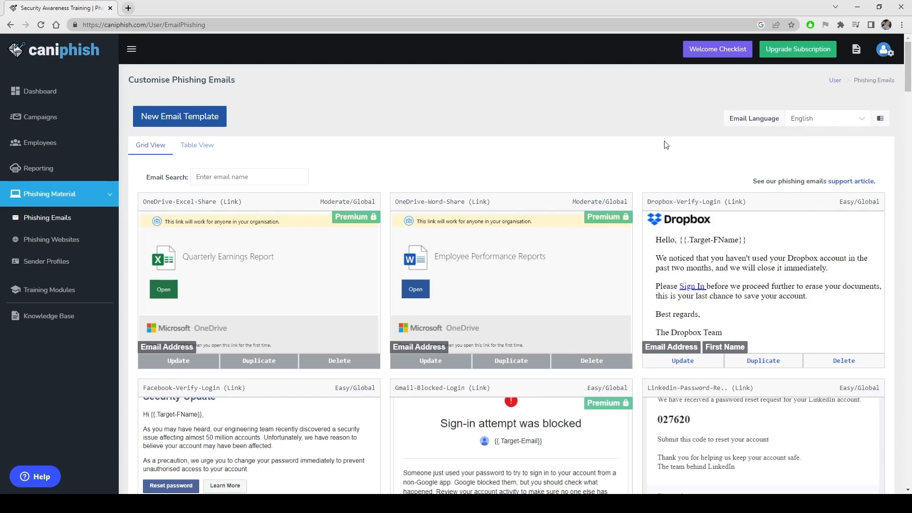
{"action": "scroll", "coordinate": [475, 214], "scroll_direction": "down", "scroll_amount": 5}
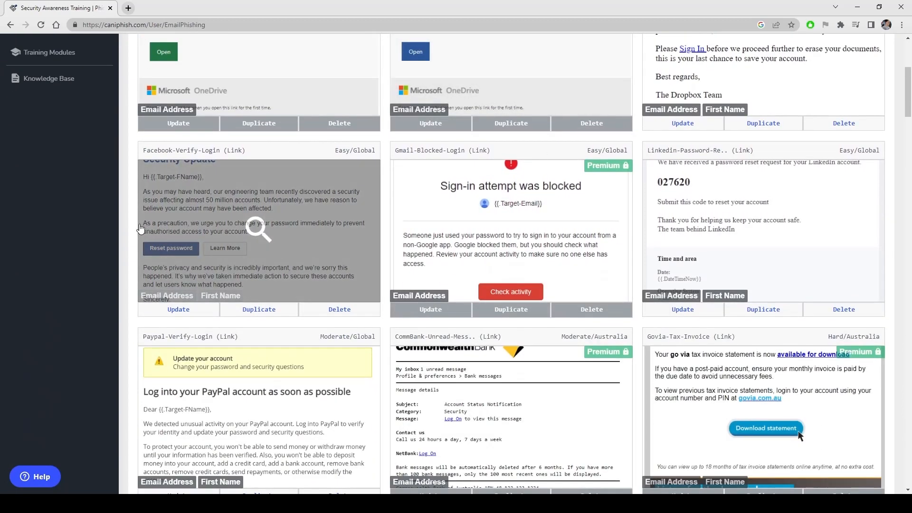
{"action": "scroll", "coordinate": [140, 228], "scroll_direction": "down", "scroll_amount": 4}
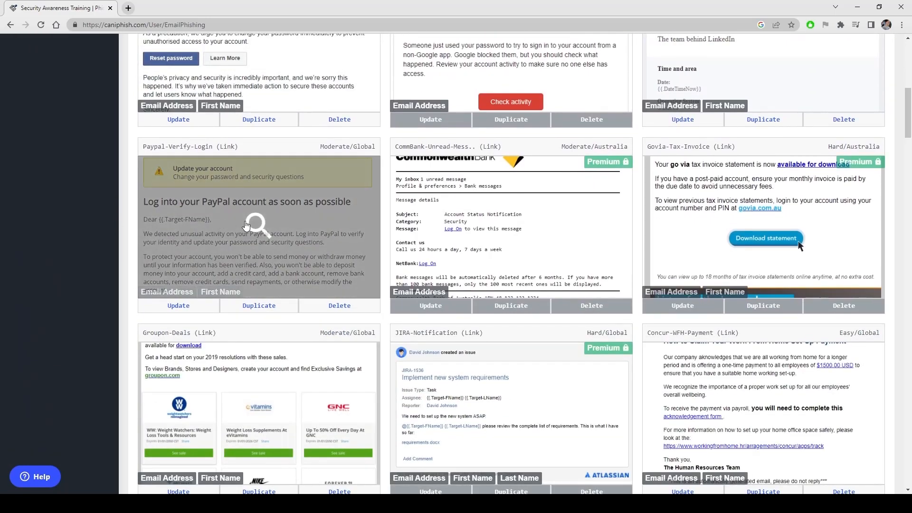
{"action": "left_click", "coordinate": [246, 225]}
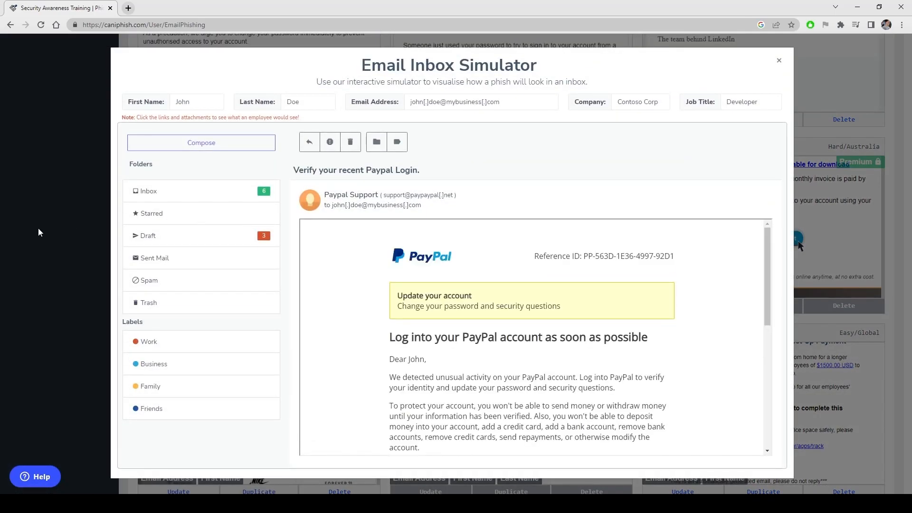
{"action": "left_click", "coordinate": [41, 227]}
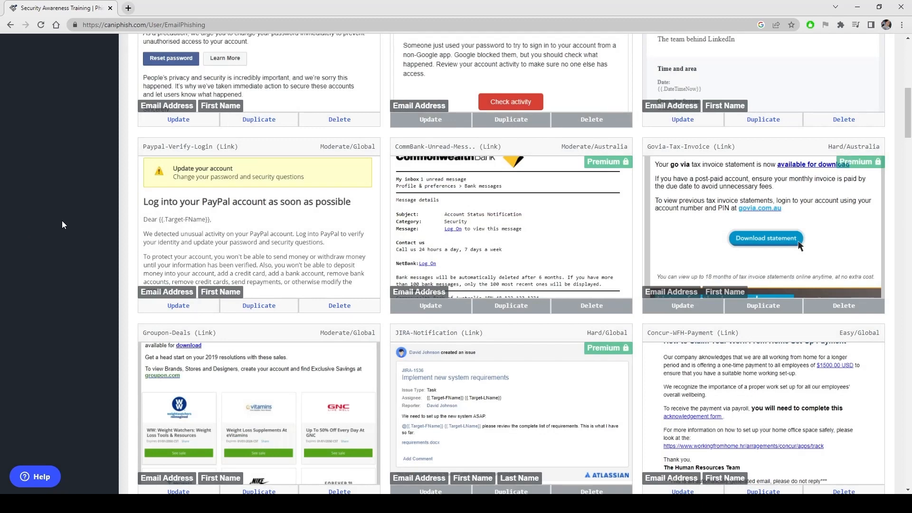
Browse the remaining email templates, then switch the list to Table View
{"action": "scroll", "coordinate": [72, 216], "scroll_direction": "down", "scroll_amount": 4}
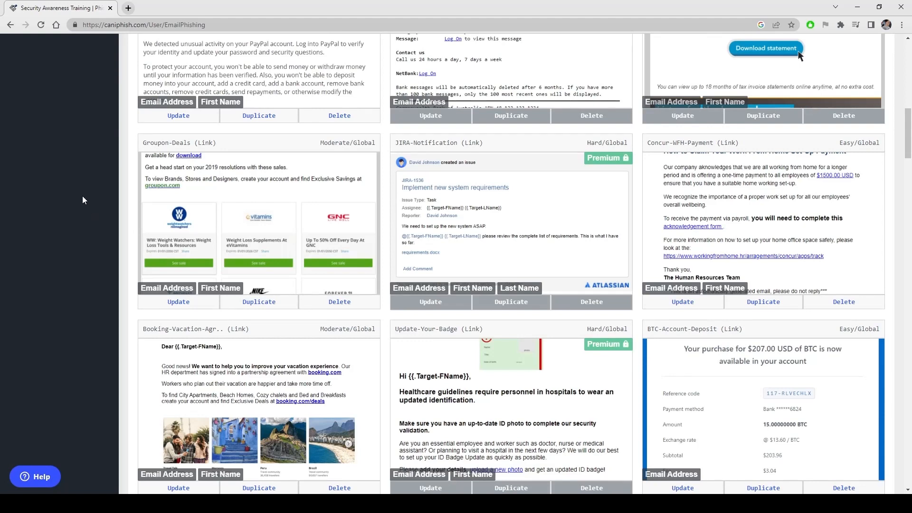
{"action": "scroll", "coordinate": [78, 196], "scroll_direction": "down", "scroll_amount": 7}
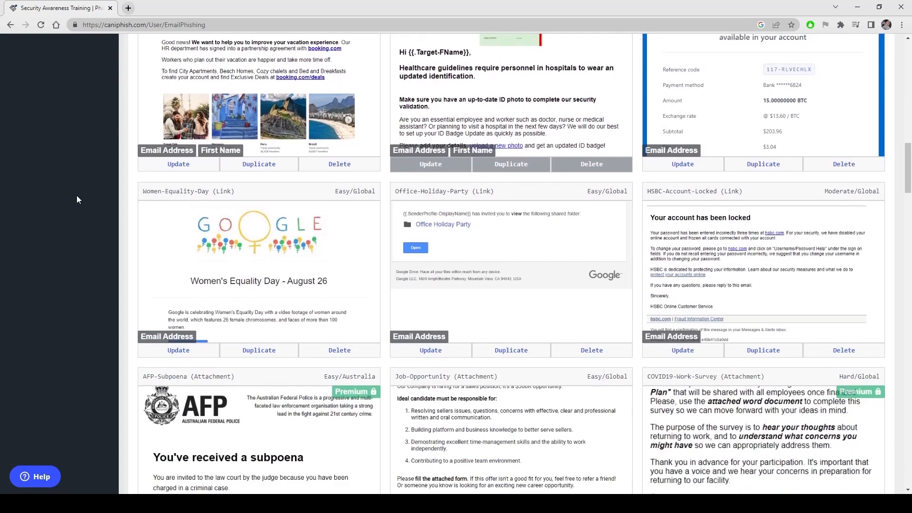
{"action": "scroll", "coordinate": [78, 196], "scroll_direction": "up", "scroll_amount": 15}
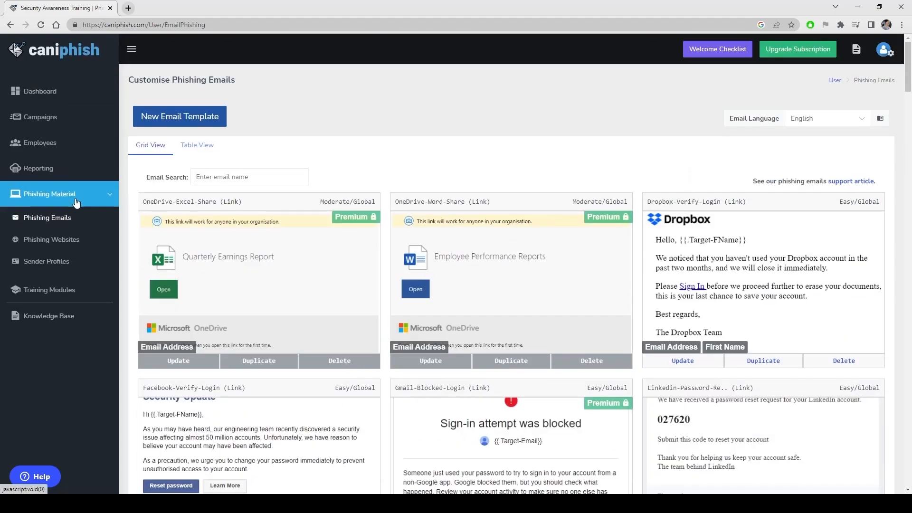
{"action": "left_click", "coordinate": [197, 145]}
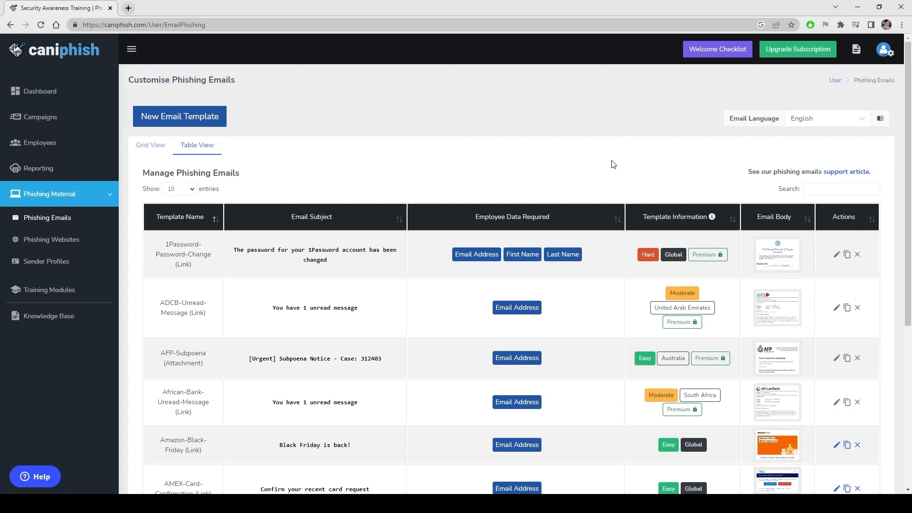
Review the table's subject, employee data, difficulty and region columns, then go to Phishing Websites
{"action": "scroll", "coordinate": [589, 152], "scroll_direction": "down", "scroll_amount": 1}
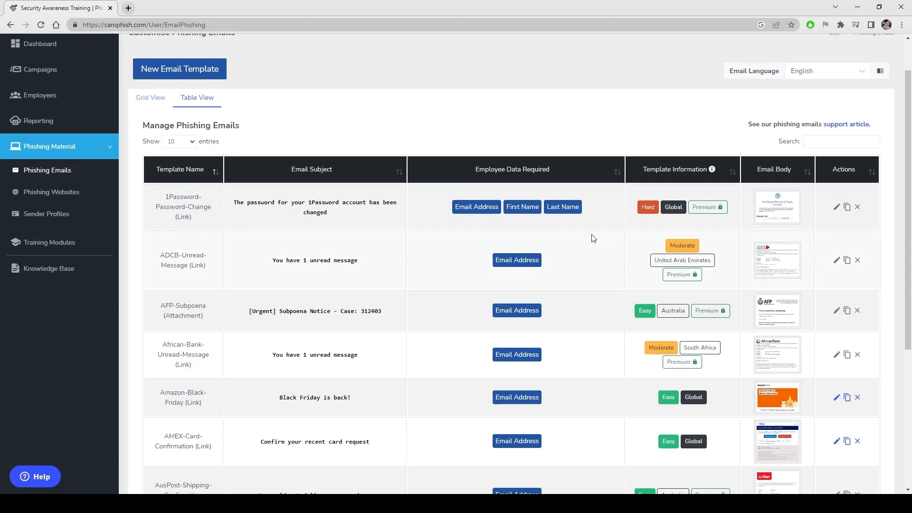
{"action": "scroll", "coordinate": [577, 231], "scroll_direction": "down", "scroll_amount": 2}
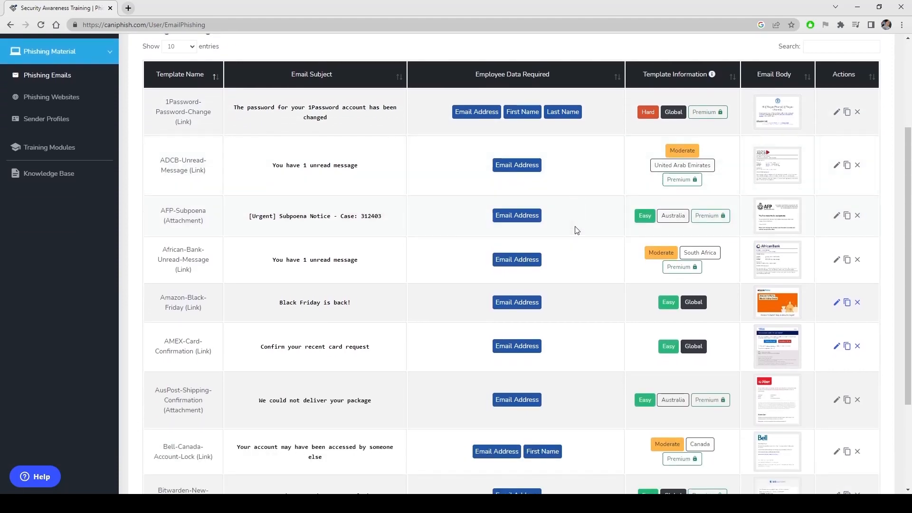
{"action": "scroll", "coordinate": [427, 216], "scroll_direction": "up", "scroll_amount": 3}
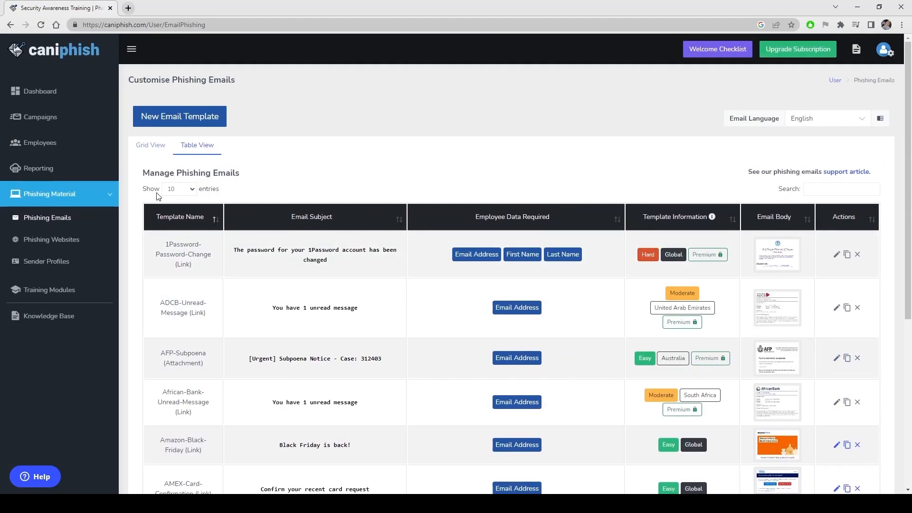
{"action": "left_click", "coordinate": [61, 240]}
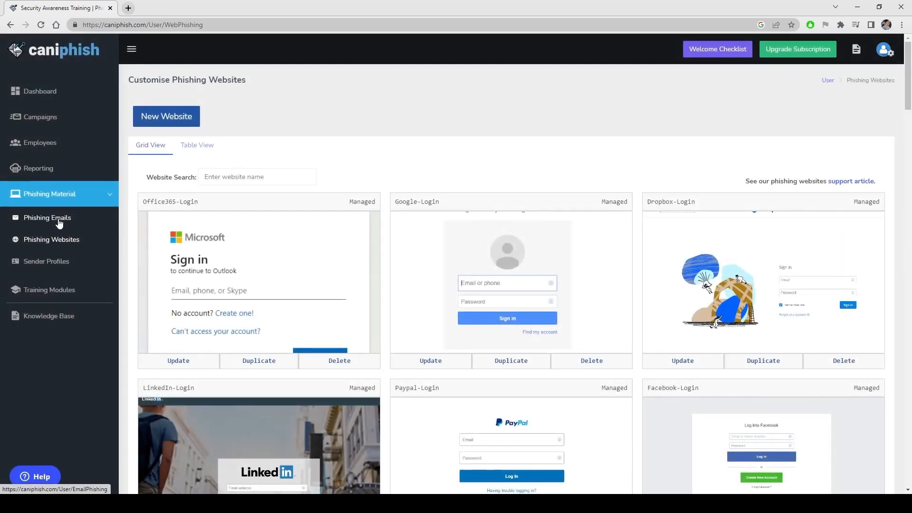
Switch back to Phishing Emails, then return to the Phishing Websites list of login pages
{"action": "left_click", "coordinate": [59, 220]}
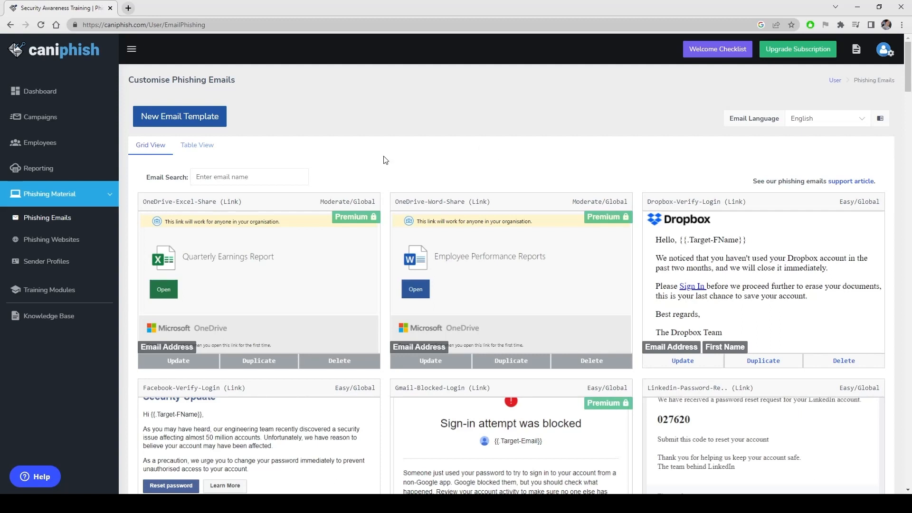
{"action": "left_click", "coordinate": [68, 240]}
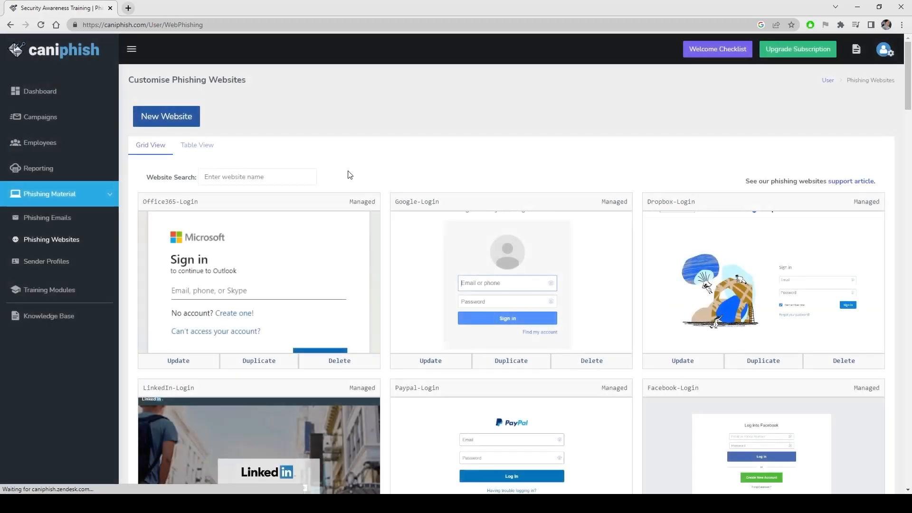
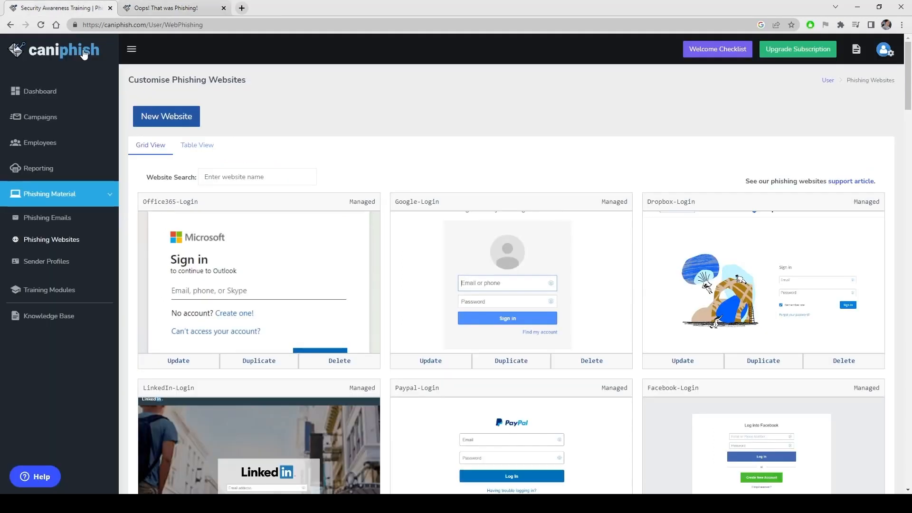
Check the Phishing Websites tab, return to the Oops page, and scroll down to the sample phishing email
{"action": "left_click", "coordinate": [79, 7]}
{"action": "left_click", "coordinate": [191, 8]}
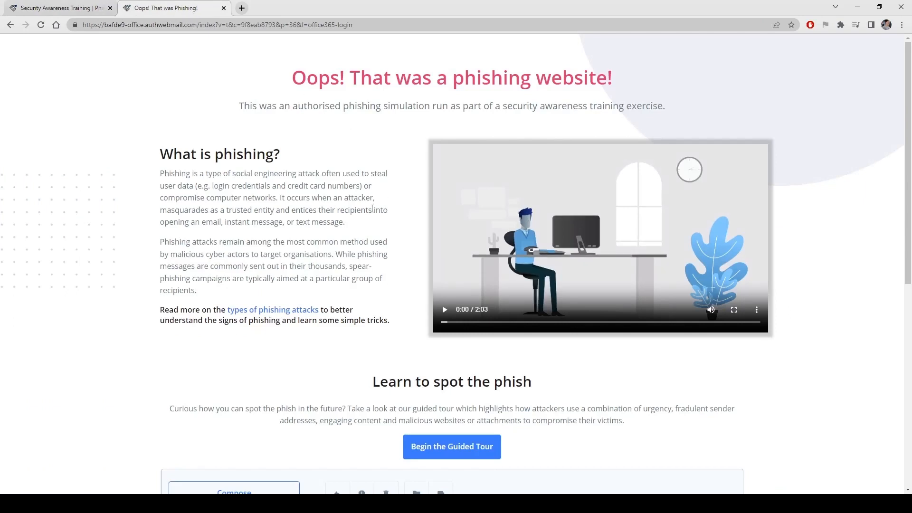
{"action": "scroll", "coordinate": [344, 222], "scroll_direction": "down", "scroll_amount": 3}
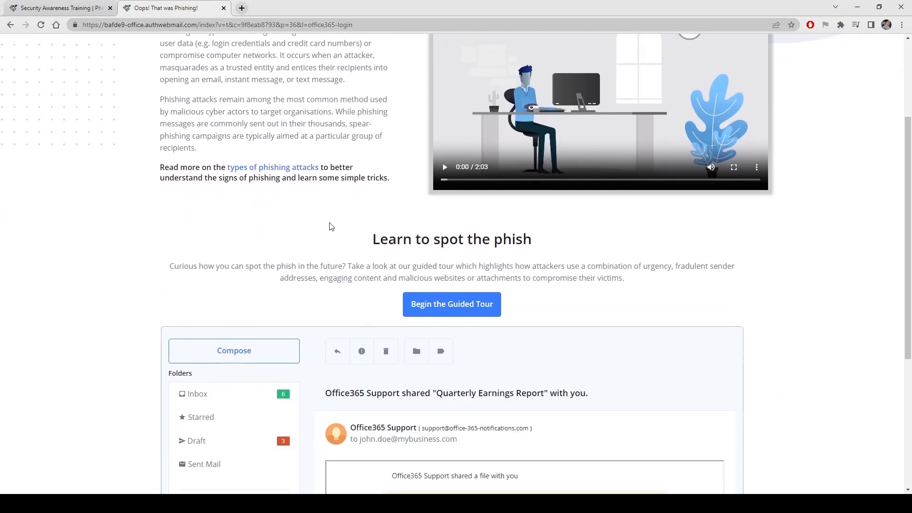
{"action": "scroll", "coordinate": [327, 225], "scroll_direction": "down", "scroll_amount": 1}
{"action": "scroll", "coordinate": [282, 188], "scroll_direction": "down", "scroll_amount": 2}
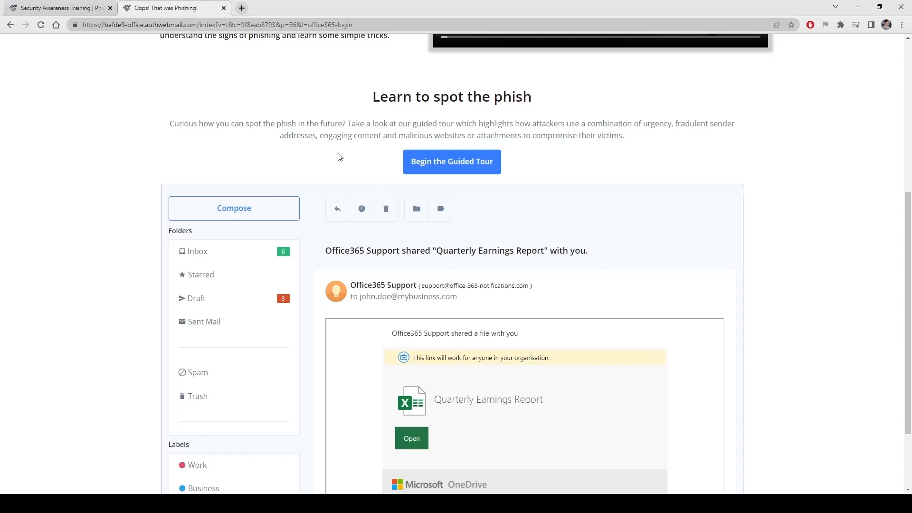
{"action": "scroll", "coordinate": [339, 159], "scroll_direction": "down", "scroll_amount": 1}
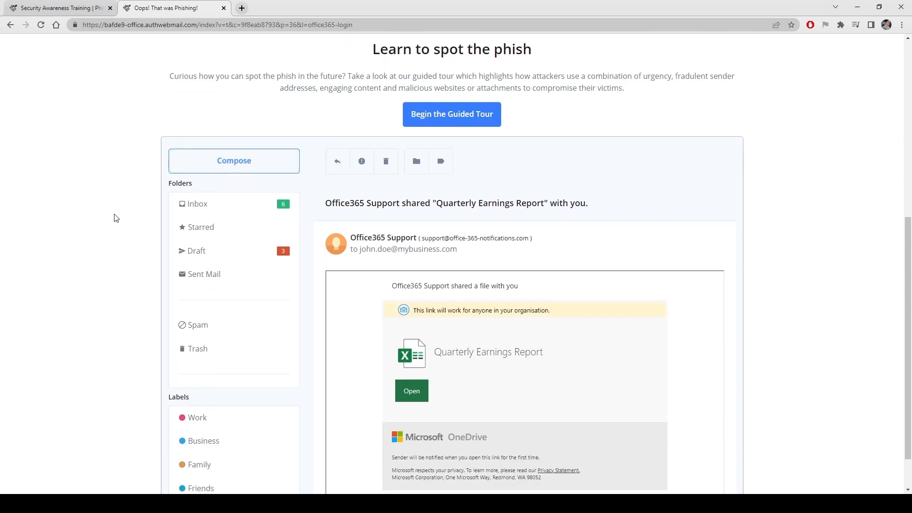
{"action": "scroll", "coordinate": [109, 219], "scroll_direction": "down", "scroll_amount": 1}
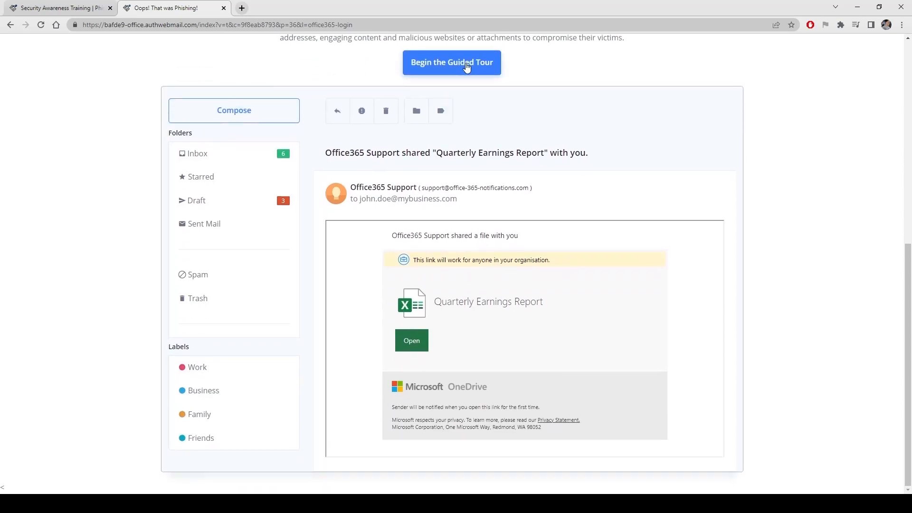
Run the guided tour through the urgency, fraudulent sender, engaging topic and phishing link tips, then close it
{"action": "left_click", "coordinate": [456, 69]}
{"action": "left_click", "coordinate": [542, 340]}
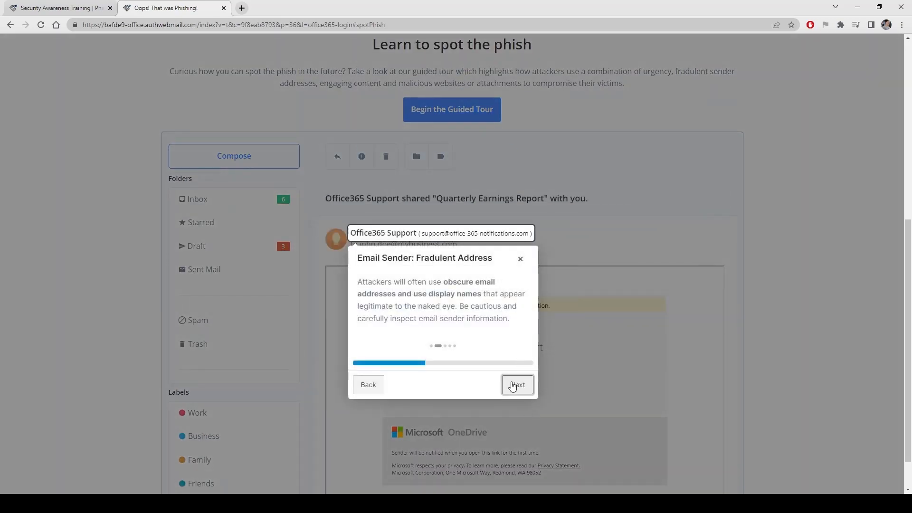
{"action": "left_click", "coordinate": [517, 387]}
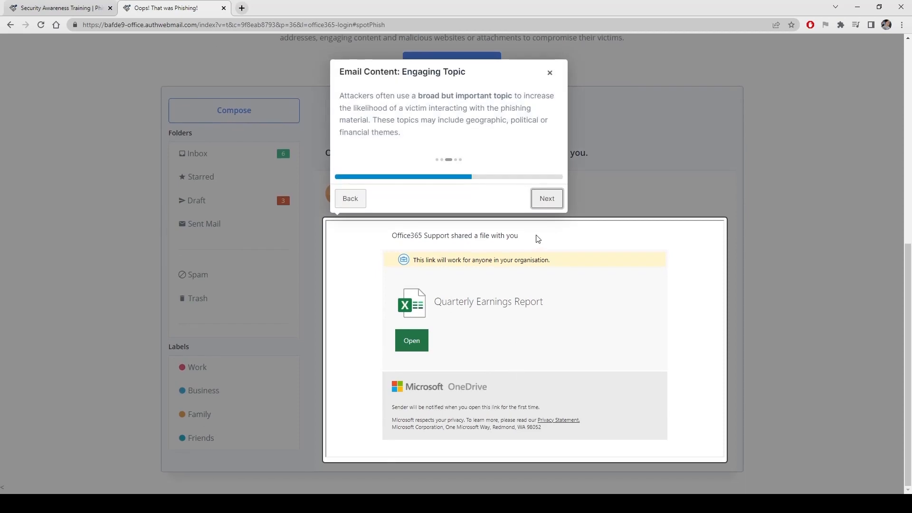
{"action": "left_click", "coordinate": [547, 202]}
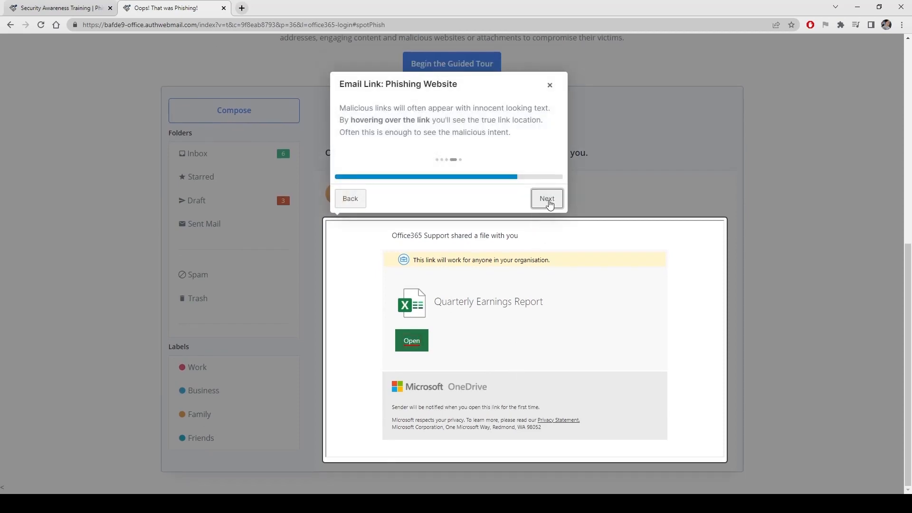
{"action": "left_click", "coordinate": [550, 203]}
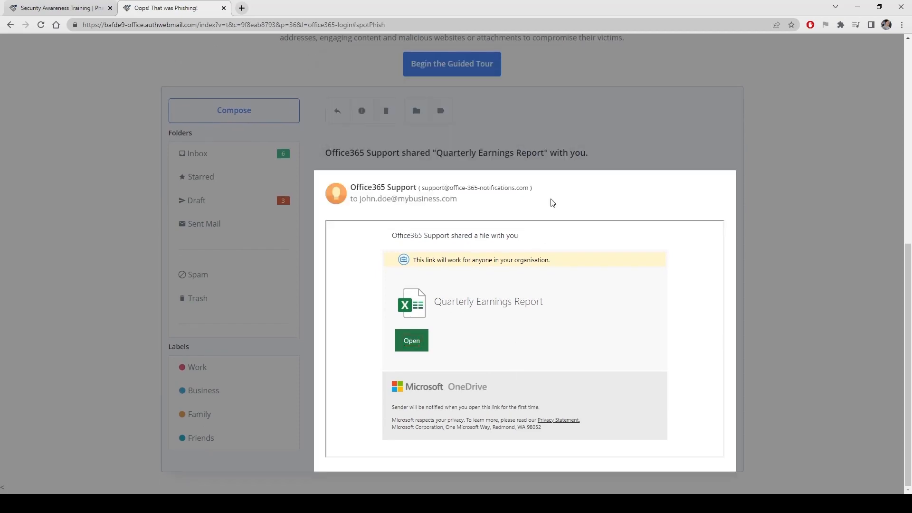
{"action": "left_click", "coordinate": [286, 274]}
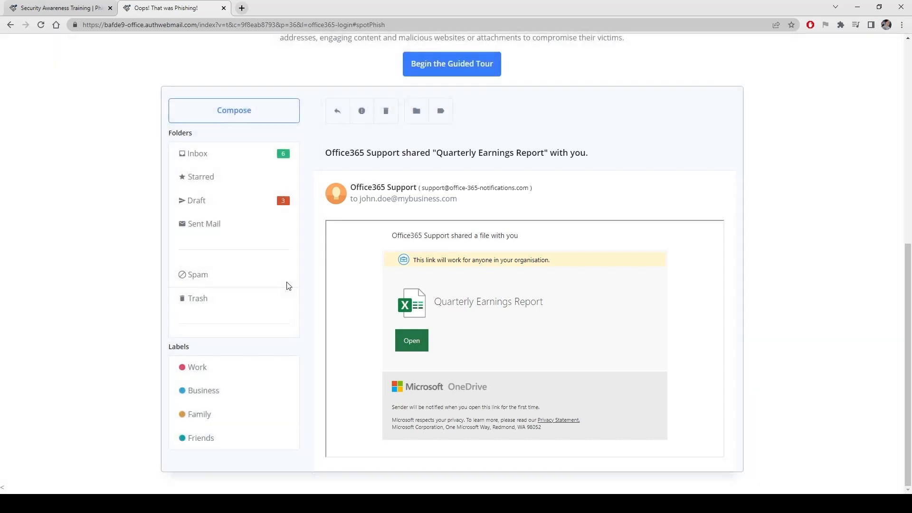
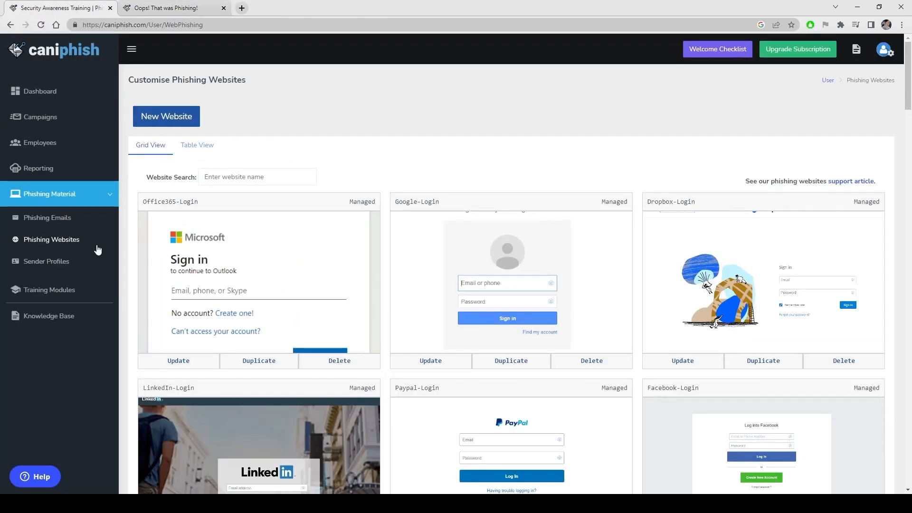
Open Training Modules and look inside the Phishing module's editor, then close it unchanged
{"action": "left_click", "coordinate": [55, 291]}
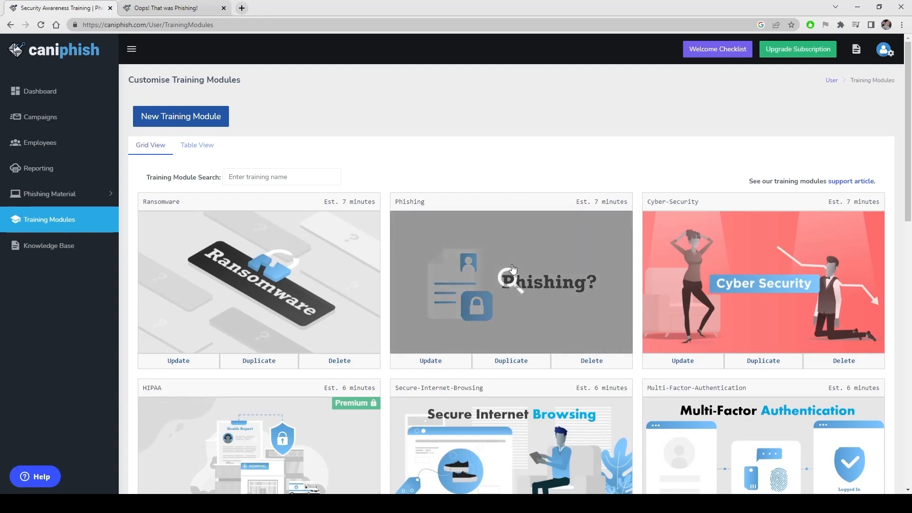
{"action": "left_click", "coordinate": [434, 361]}
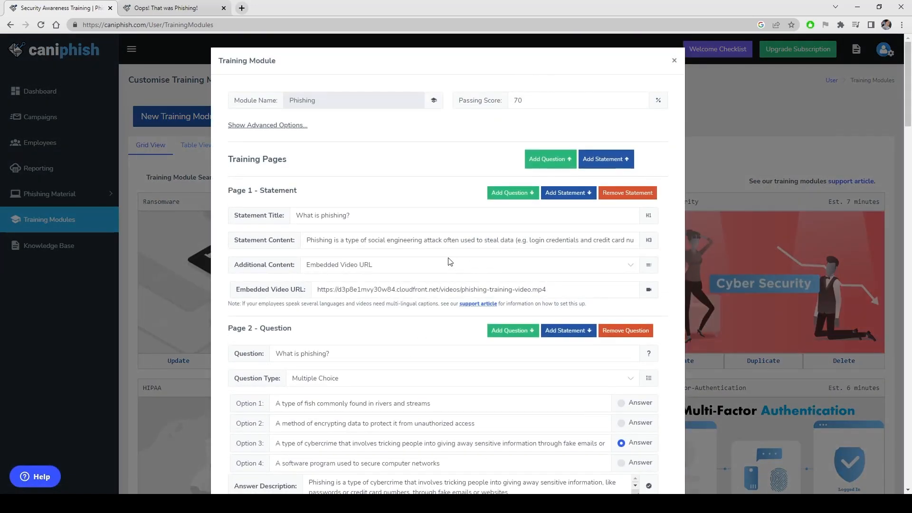
{"action": "left_click", "coordinate": [718, 138]}
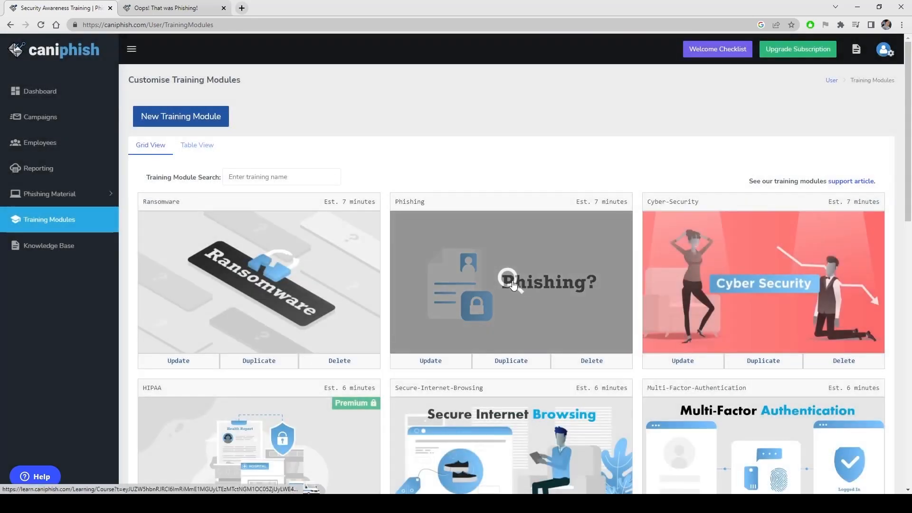
Preview the Phishing course as a learner, answering the phishing-definition and concerning-email quiz questions
{"action": "left_click", "coordinate": [515, 285]}
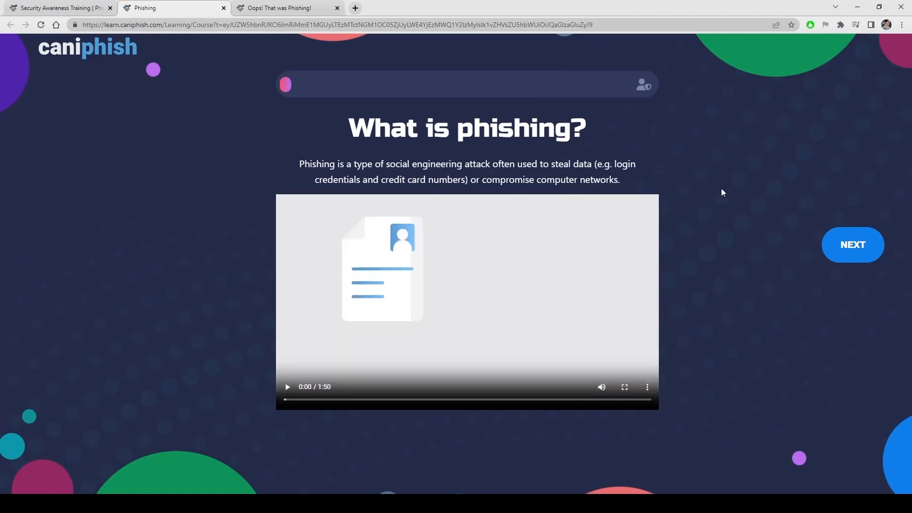
{"action": "left_click", "coordinate": [838, 243]}
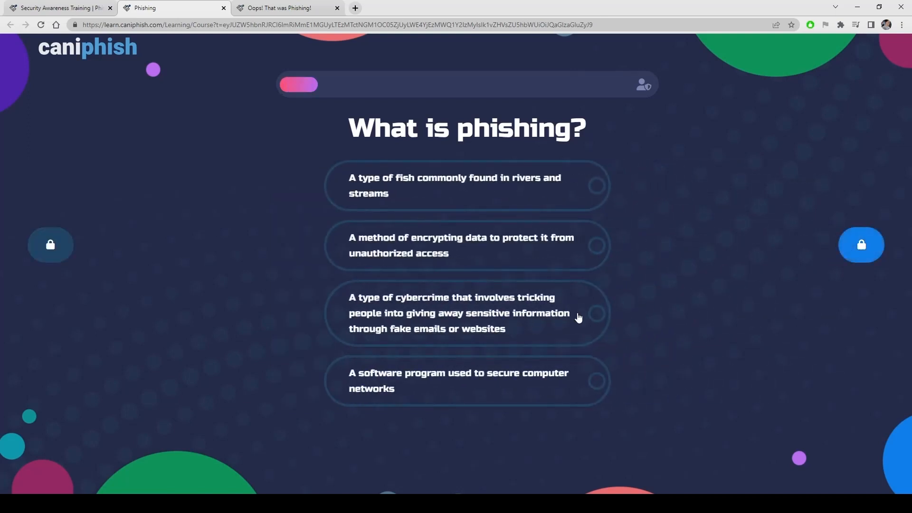
{"action": "left_click", "coordinate": [578, 318]}
{"action": "left_click", "coordinate": [843, 246]}
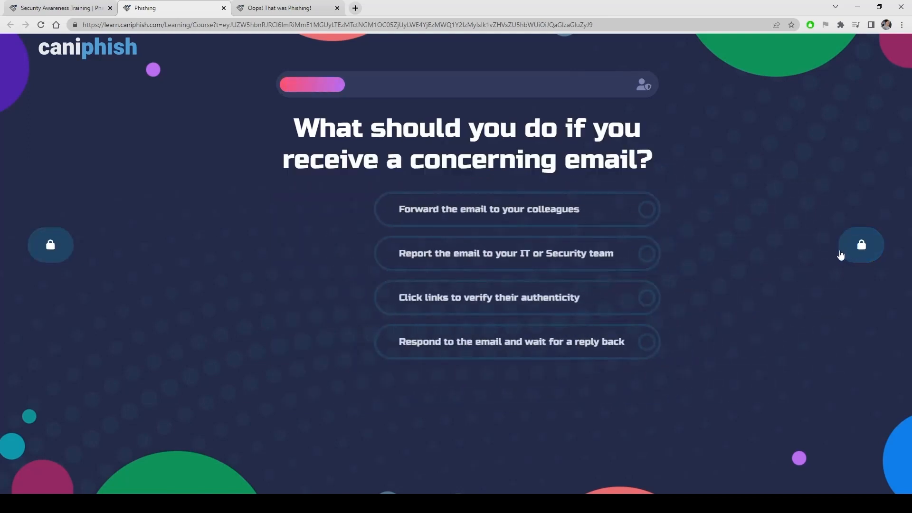
{"action": "left_click", "coordinate": [583, 304]}
{"action": "left_click", "coordinate": [849, 246]}
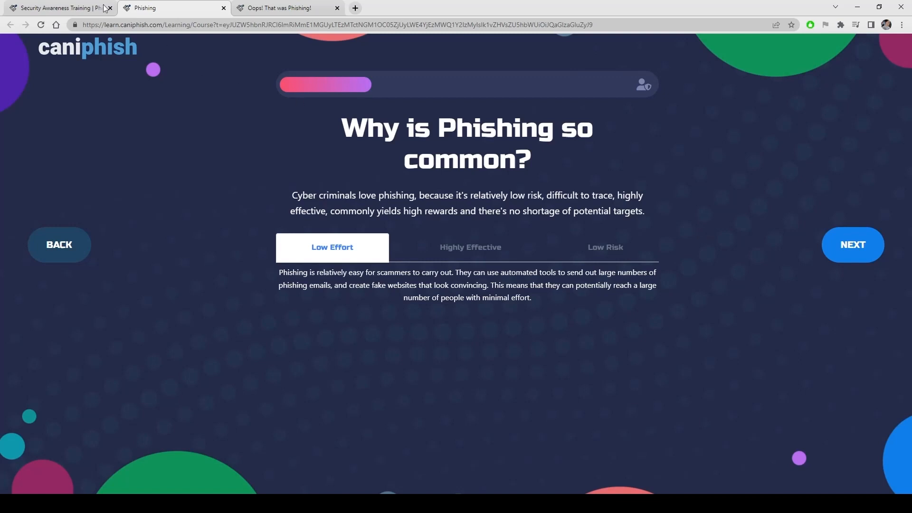
{"action": "left_click", "coordinate": [72, 7]}
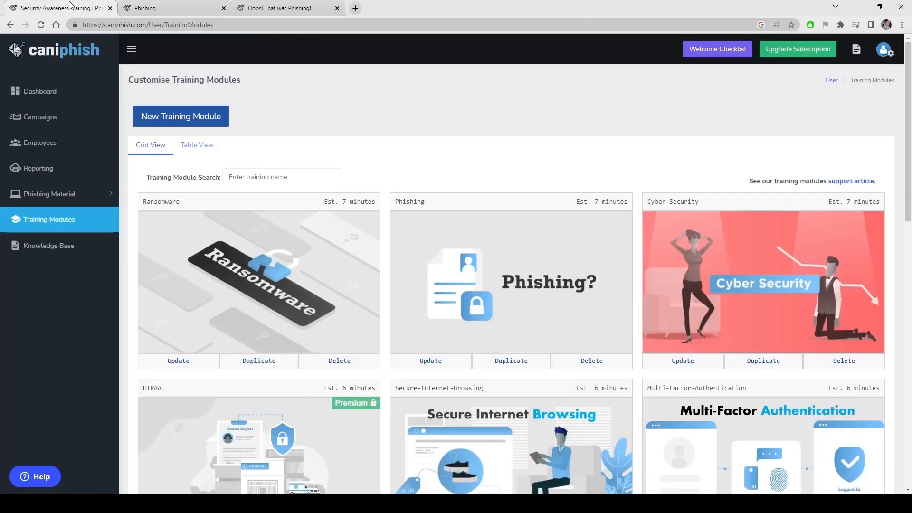
Open Employees and check Directory Sync with Google Workspace selected, then close it
{"action": "left_click", "coordinate": [52, 145]}
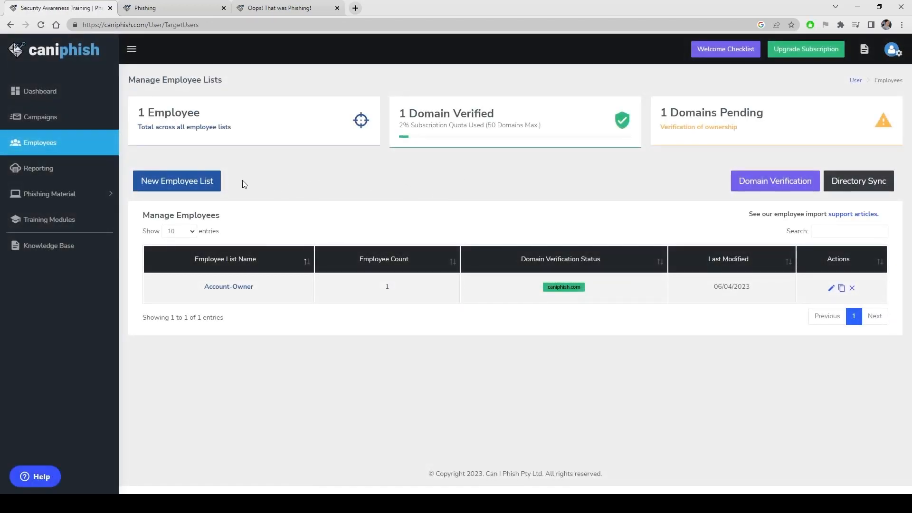
{"action": "left_click", "coordinate": [853, 184]}
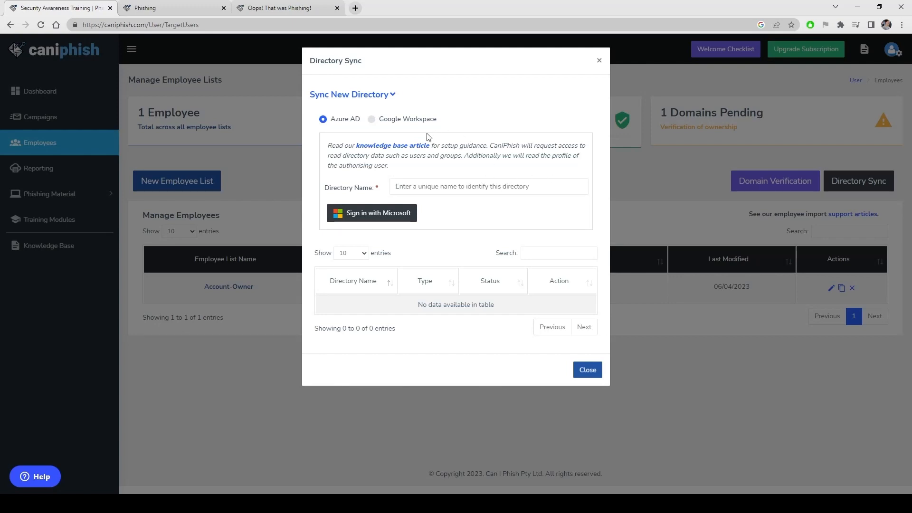
{"action": "left_click", "coordinate": [408, 120]}
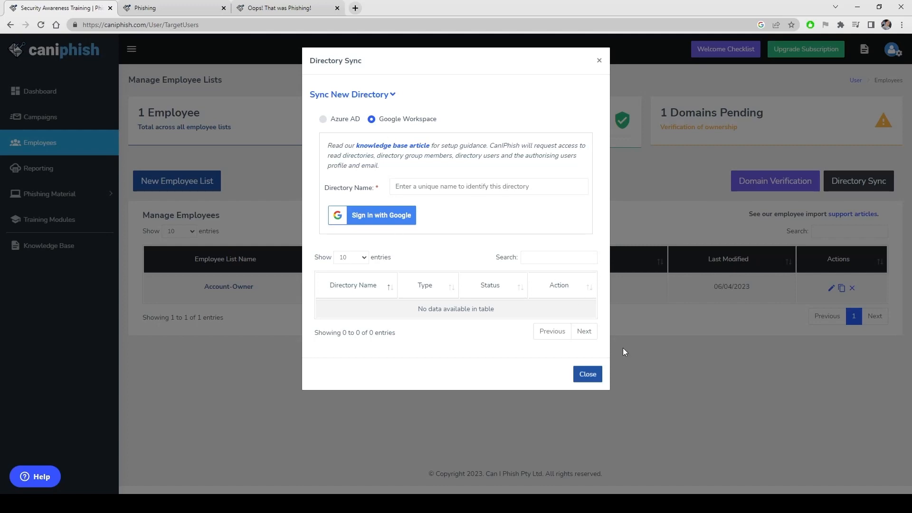
{"action": "left_click", "coordinate": [590, 378]}
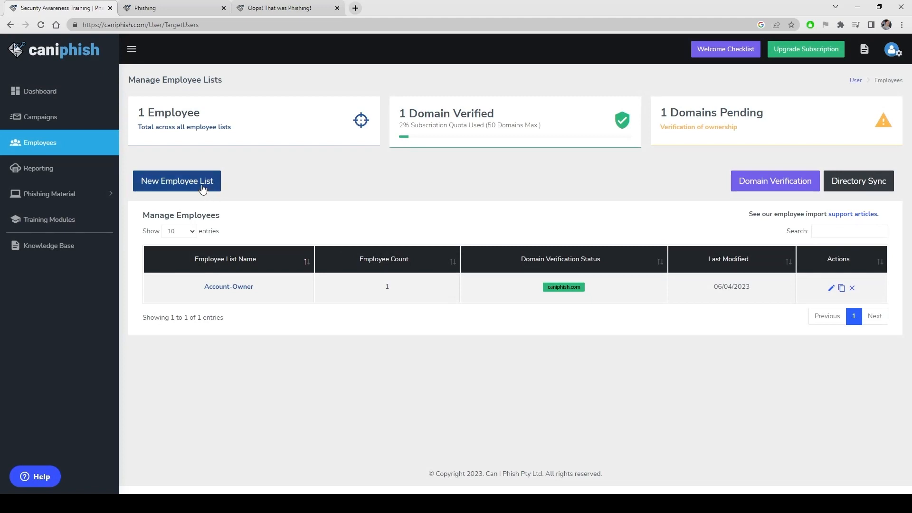
Create a new employee list named 'Initial Employee List' and download the BulkEmployeeUpload CSV template
{"action": "left_click", "coordinate": [201, 186]}
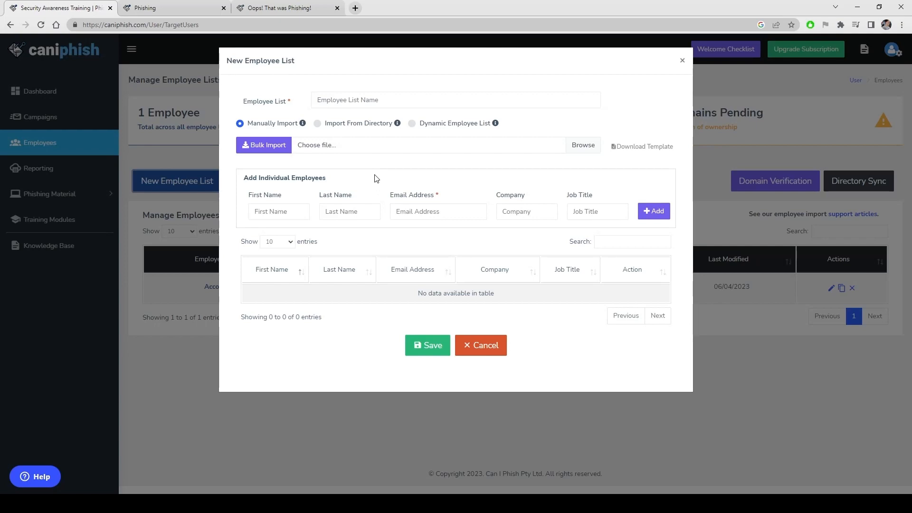
{"action": "left_click", "coordinate": [421, 101]}
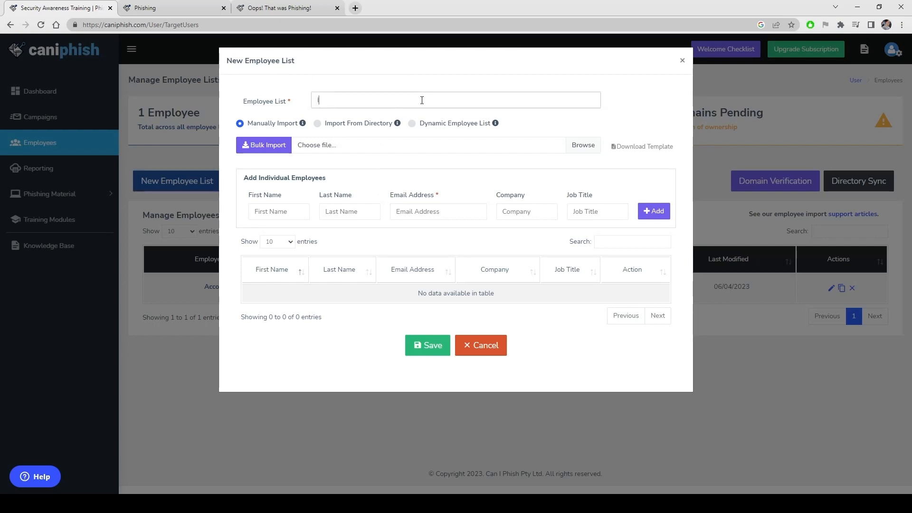
{"action": "type", "text": "Initial Employee List"}
{"action": "left_click", "coordinate": [643, 148]}
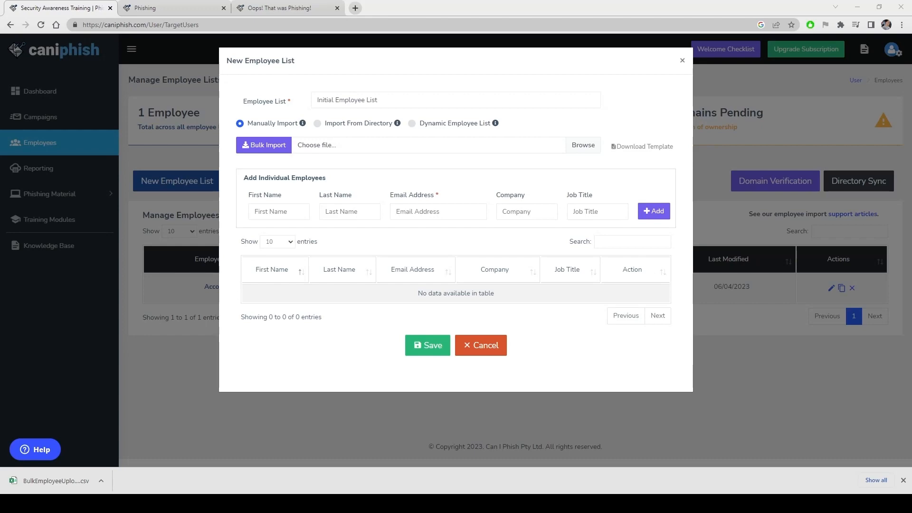
{"action": "left_click_drag", "start_coordinate": [0, 6], "coordinate": [521, 0]}
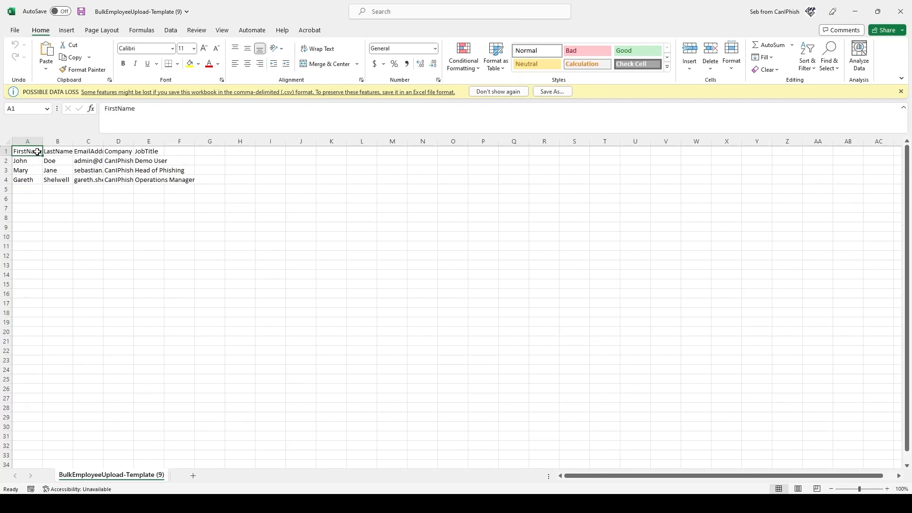
Inspect the template's FirstName, LastName, EmailAddress and JobTitle header cells
{"action": "left_click", "coordinate": [86, 151]}
{"action": "left_click", "coordinate": [117, 151]}
{"action": "left_click", "coordinate": [148, 150]}
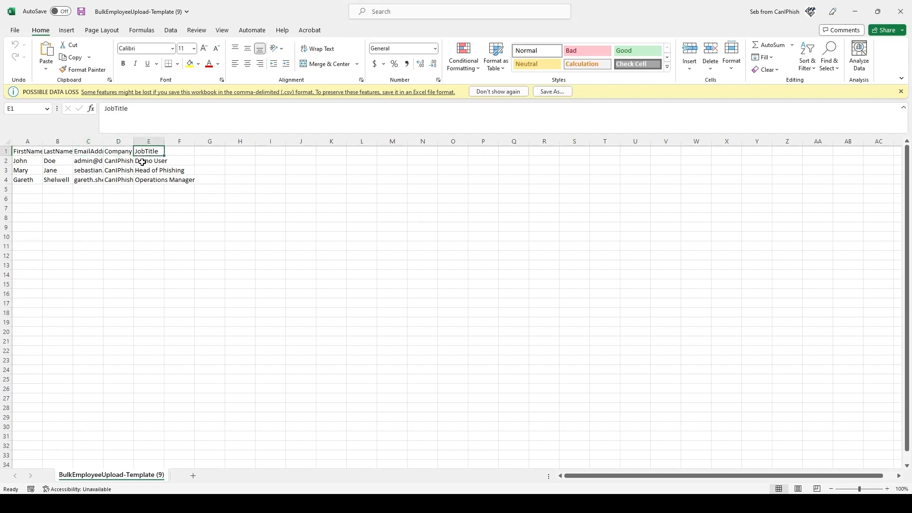
{"action": "left_click", "coordinate": [97, 152]}
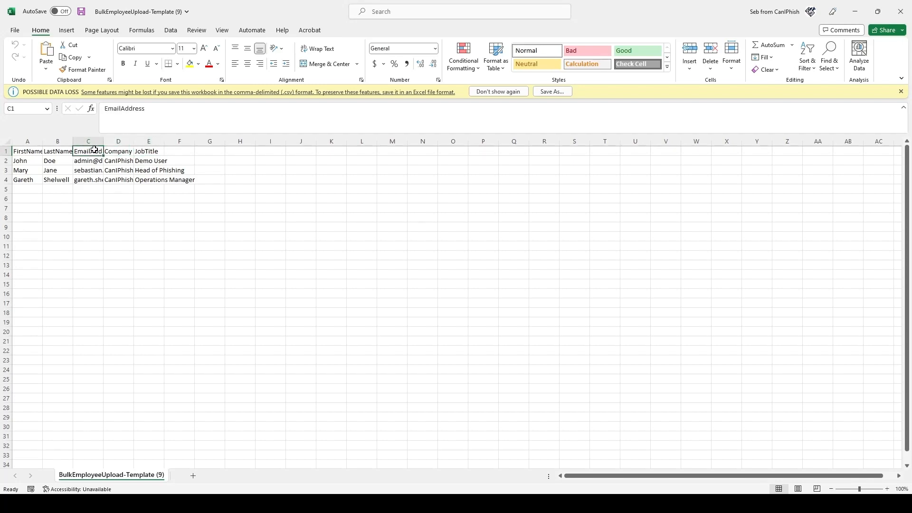
{"action": "left_click", "coordinate": [109, 151]}
{"action": "left_click", "coordinate": [137, 151]}
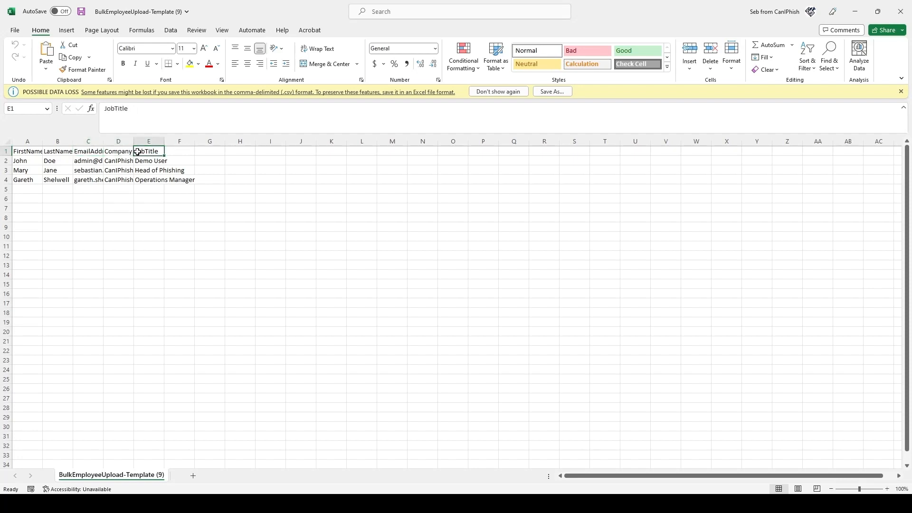
{"action": "left_click", "coordinate": [68, 151]}
{"action": "left_click", "coordinate": [29, 152]}
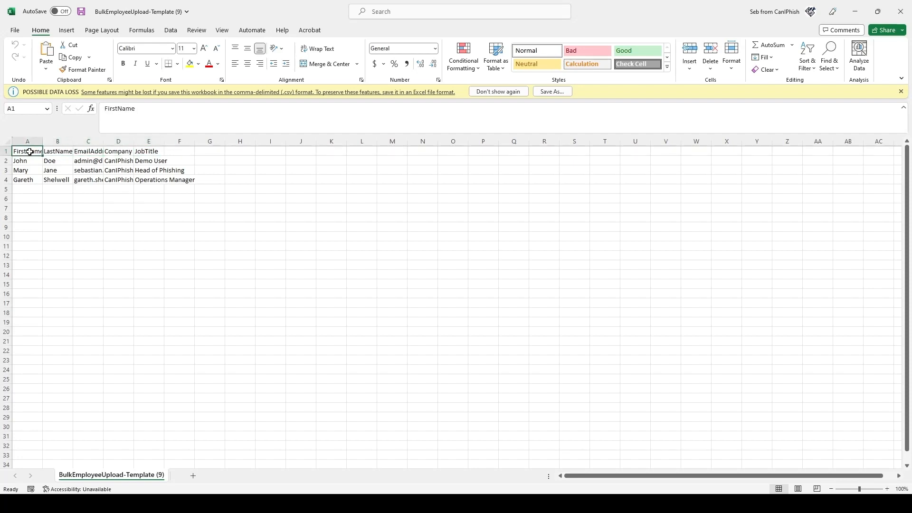
{"action": "left_click", "coordinate": [60, 153]}
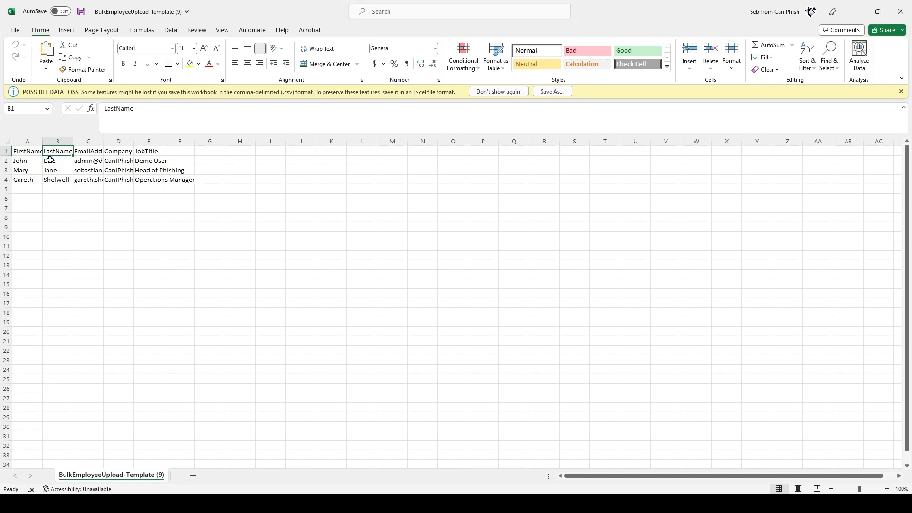
{"action": "left_click", "coordinate": [26, 151]}
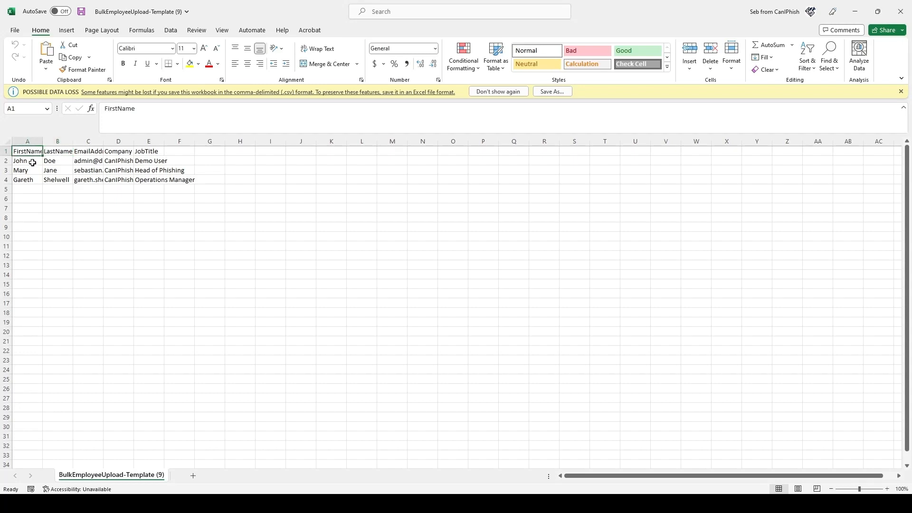
Review the first sample employee row, ending at job title Demo User, then close Excel
{"action": "left_click", "coordinate": [24, 160]}
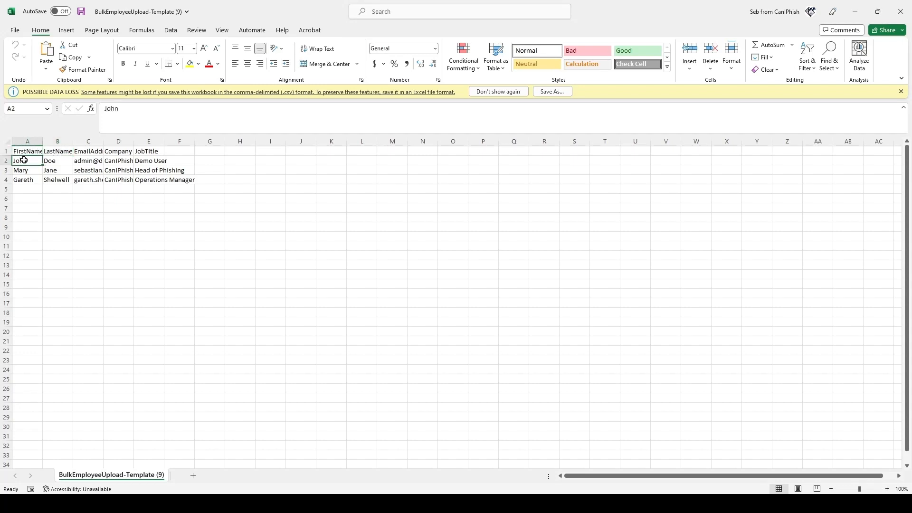
{"action": "left_click", "coordinate": [49, 160]}
{"action": "left_click", "coordinate": [90, 160]}
{"action": "left_click", "coordinate": [116, 161]}
{"action": "left_click", "coordinate": [151, 161]}
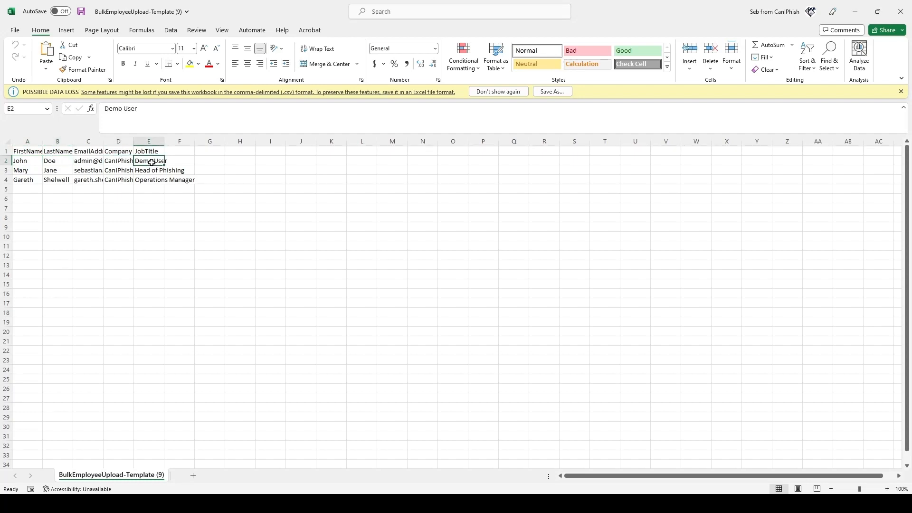
{"action": "left_click", "coordinate": [93, 154]}
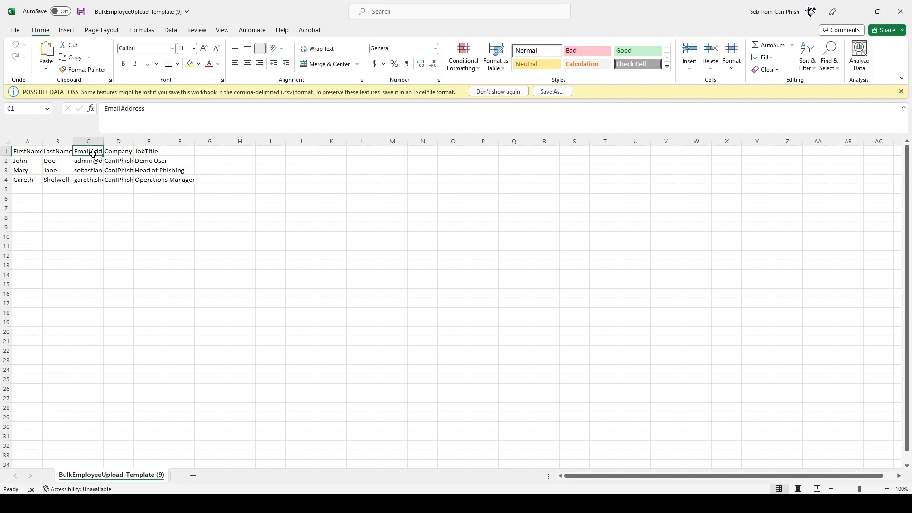
{"action": "left_click", "coordinate": [900, 11]}
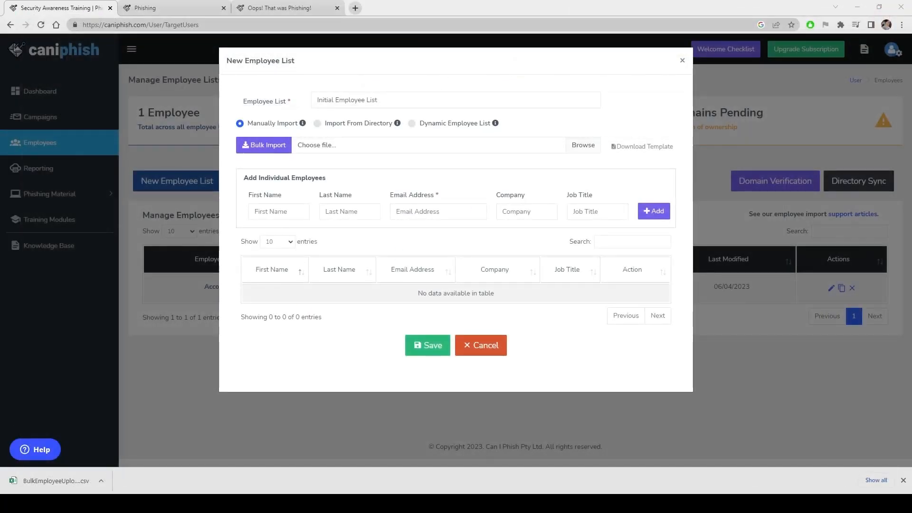
Attach the template CSV to the file field and bulk-import its three sample employees
{"action": "left_click_drag", "start_coordinate": [56, 481], "coordinate": [336, 148]}
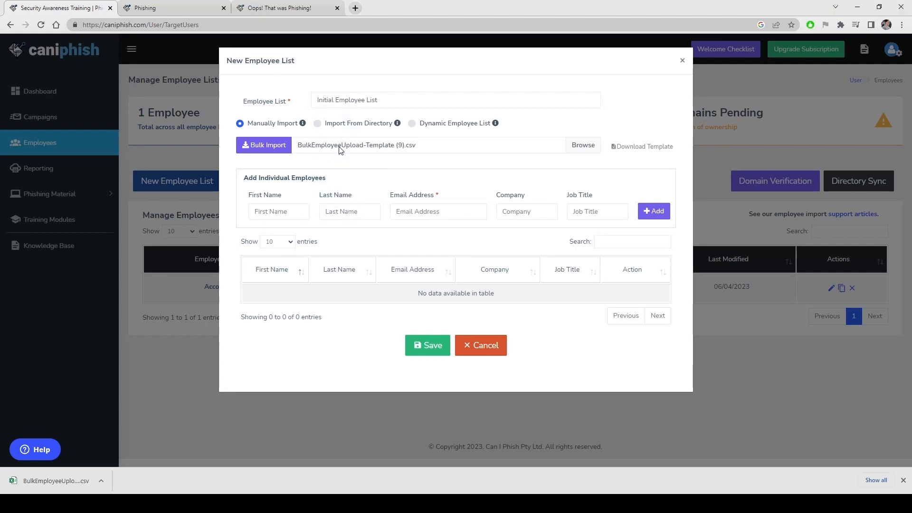
{"action": "left_click", "coordinate": [261, 145]}
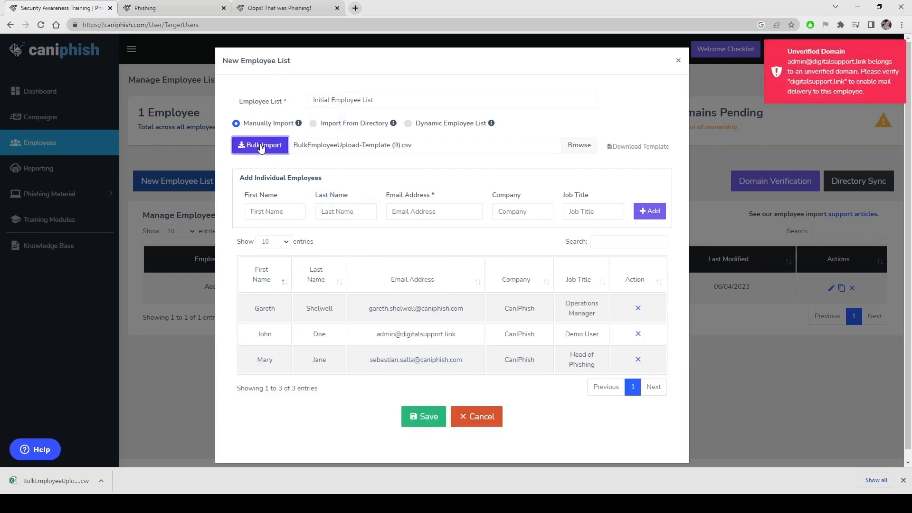
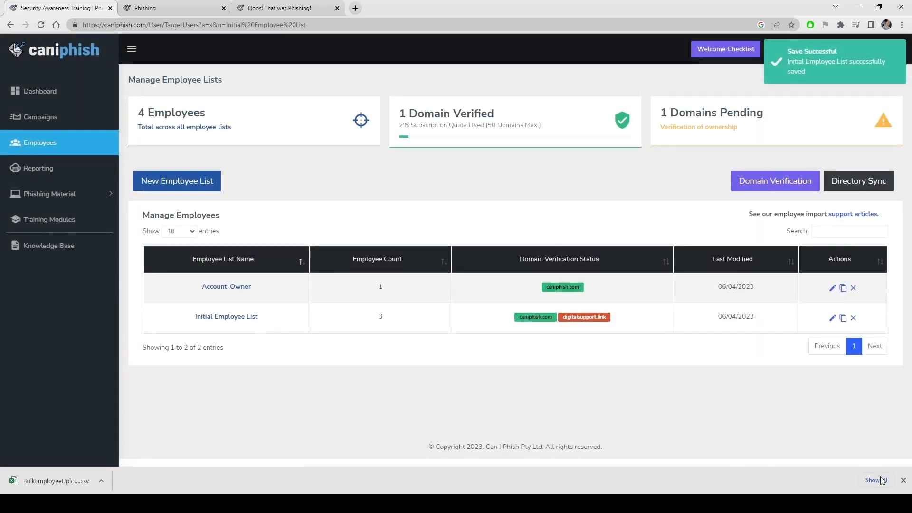
Close Chrome's download bar so the saved employee lists page fills the window
{"action": "left_click", "coordinate": [903, 480]}
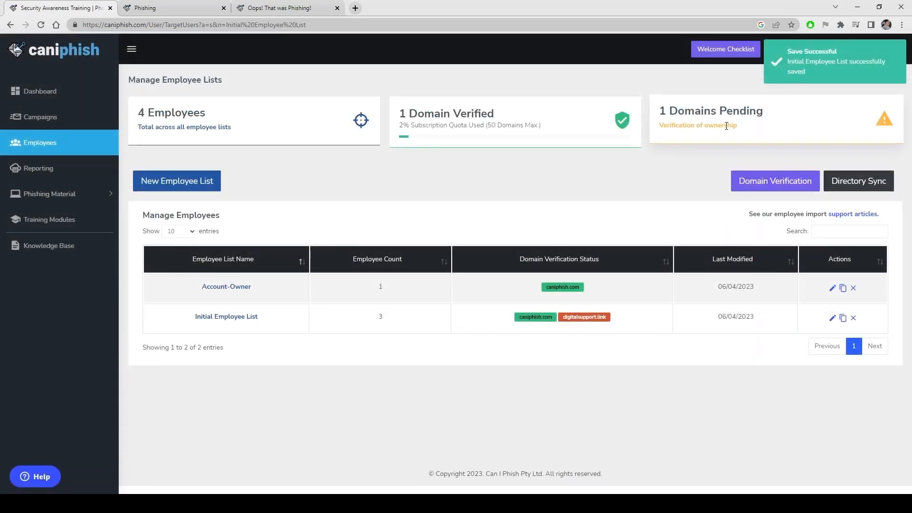
From Domain Verification, start verifying digitalsupport.link and generate its verification email
{"action": "left_click", "coordinate": [785, 187]}
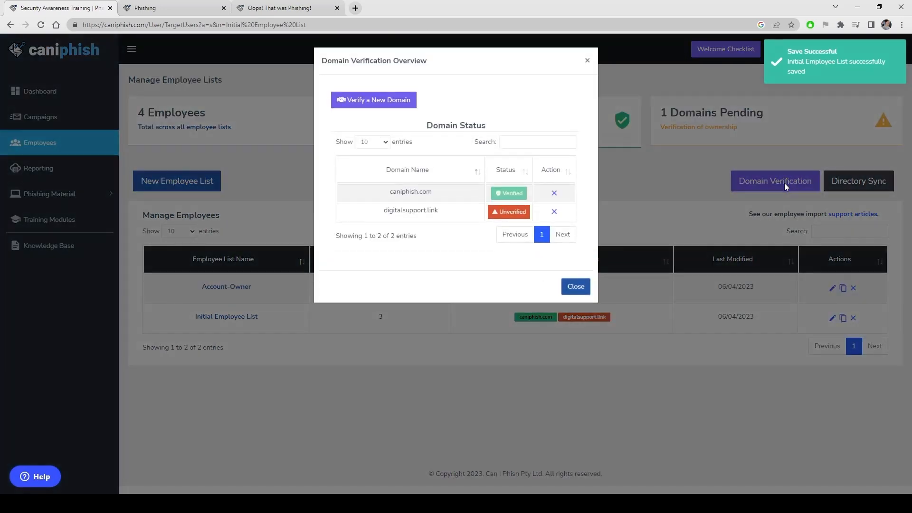
{"action": "left_click", "coordinate": [506, 216]}
{"action": "left_click", "coordinate": [411, 173]}
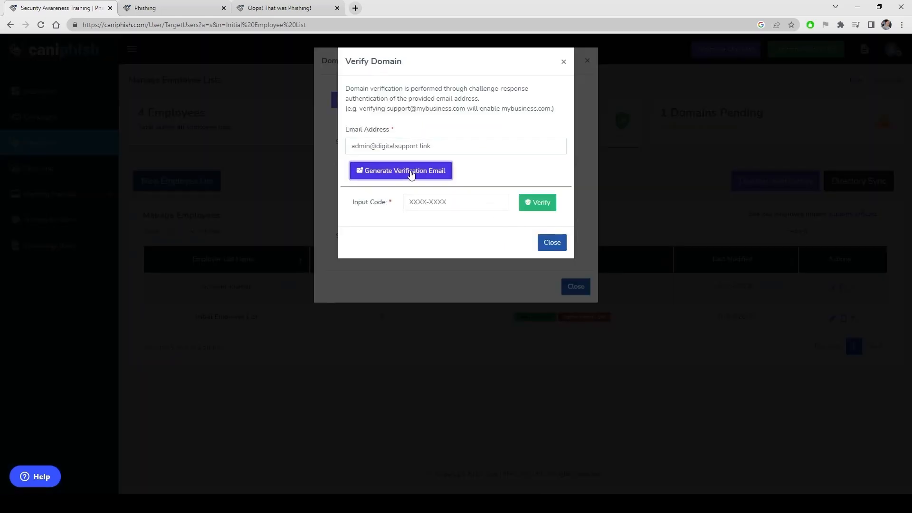
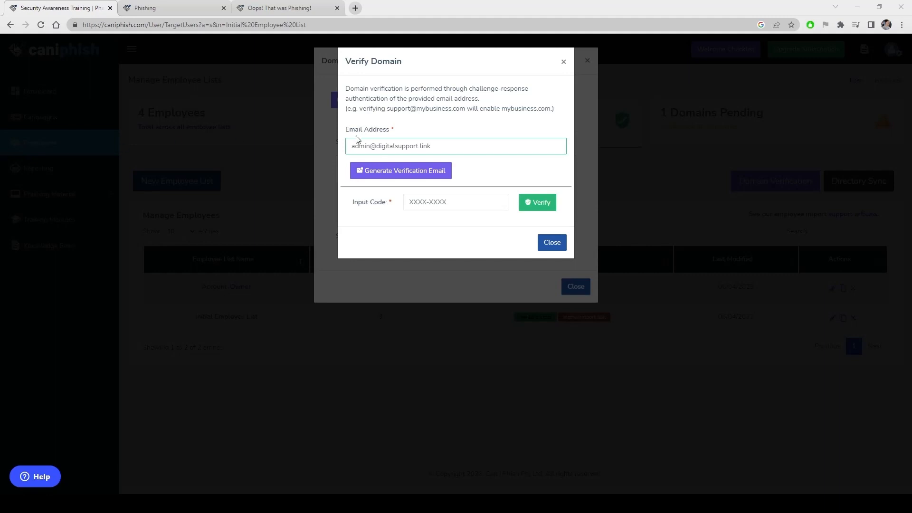
{"action": "left_click_drag", "start_coordinate": [445, 144], "coordinate": [333, 147]}
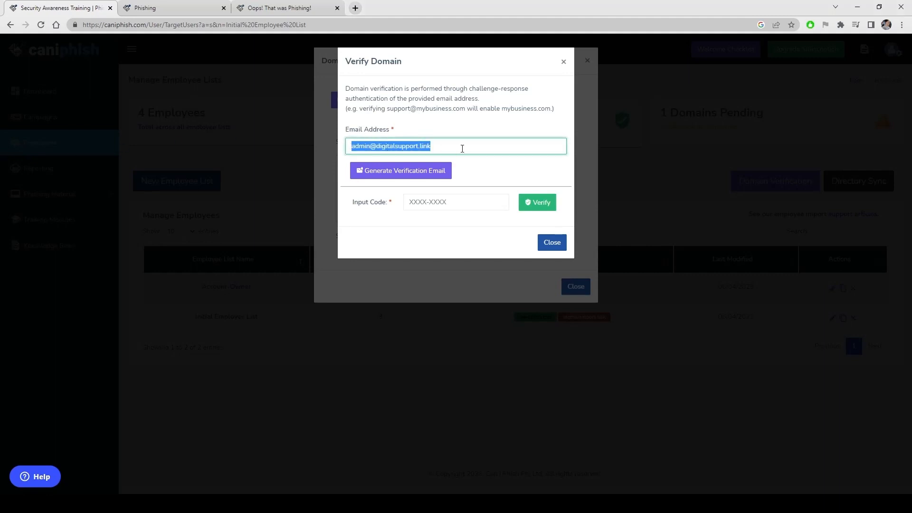
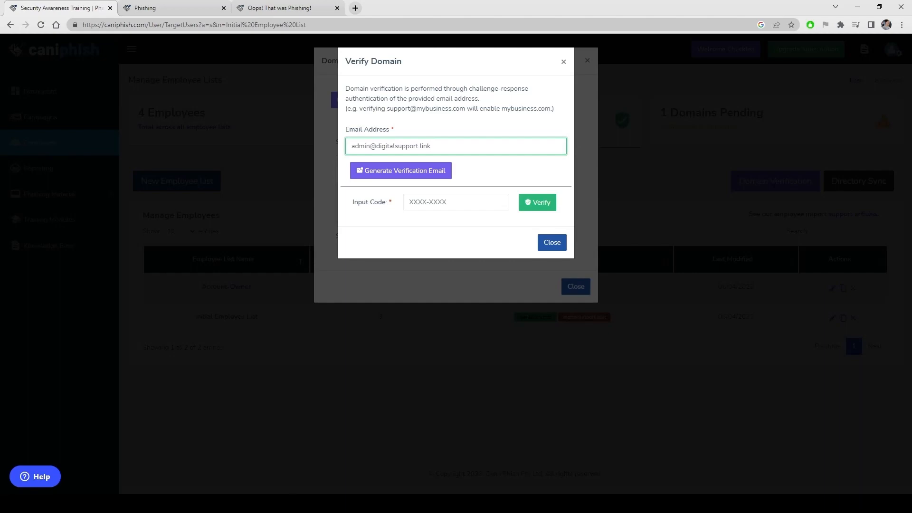
Bring the Outlook verification email for digitalsupport.link over the browser window
{"action": "key", "text": "alt+Tab"}
{"action": "left_click_drag", "start_coordinate": [0, 153], "coordinate": [686, 144]}
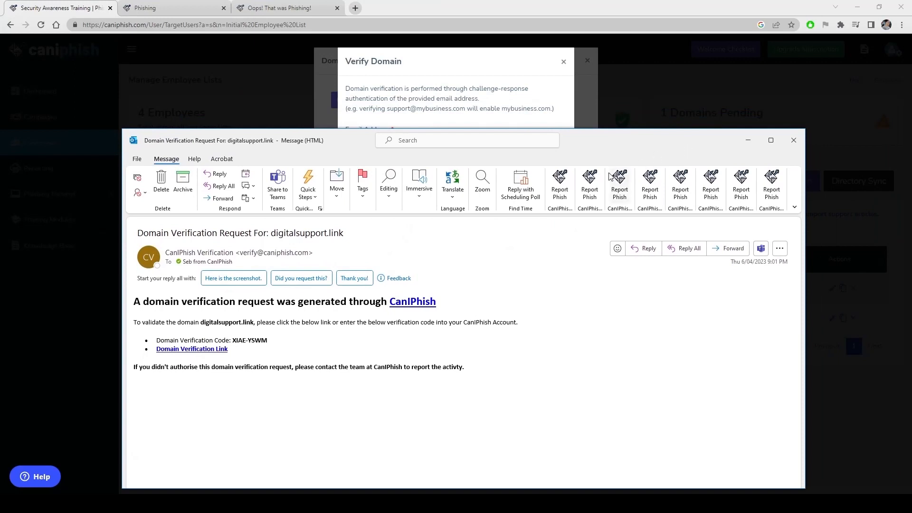
Follow the email's Domain Verification Link to confirm digitalsupport.link in Chrome
{"action": "mouse_move", "coordinate": [411, 309]}
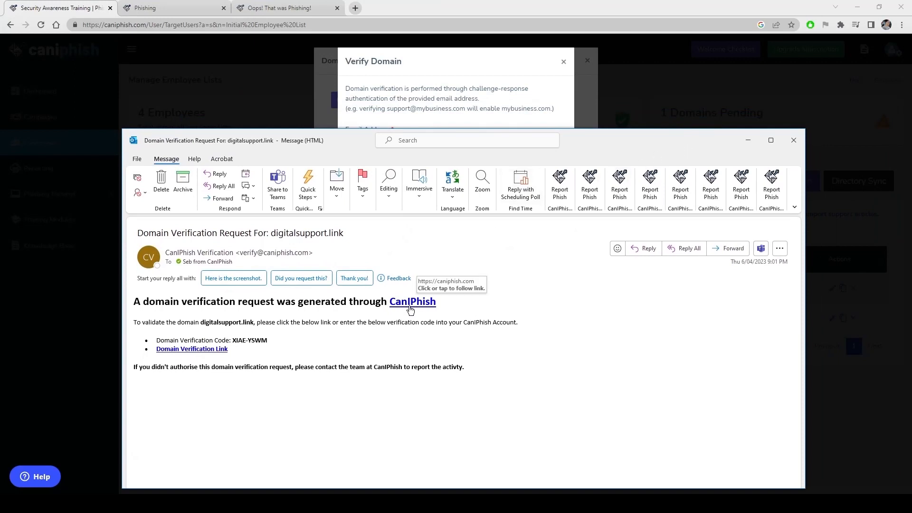
{"action": "left_click", "coordinate": [191, 349]}
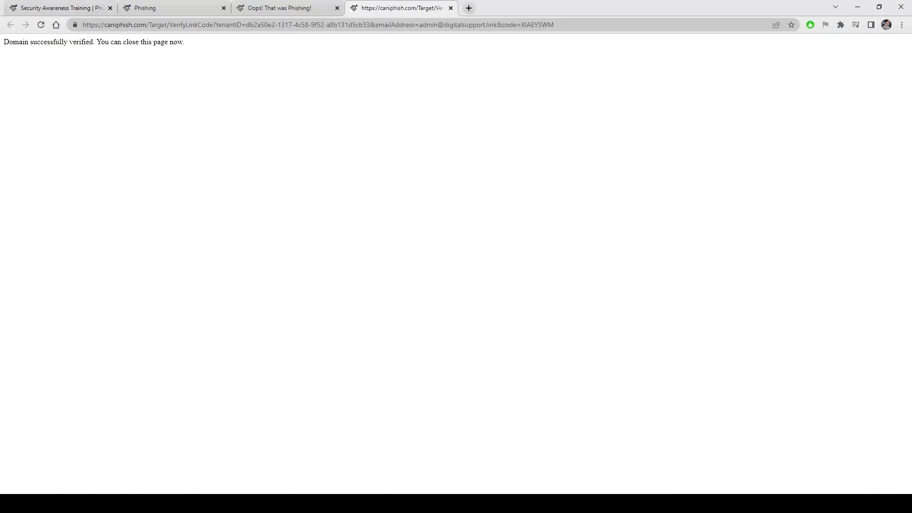
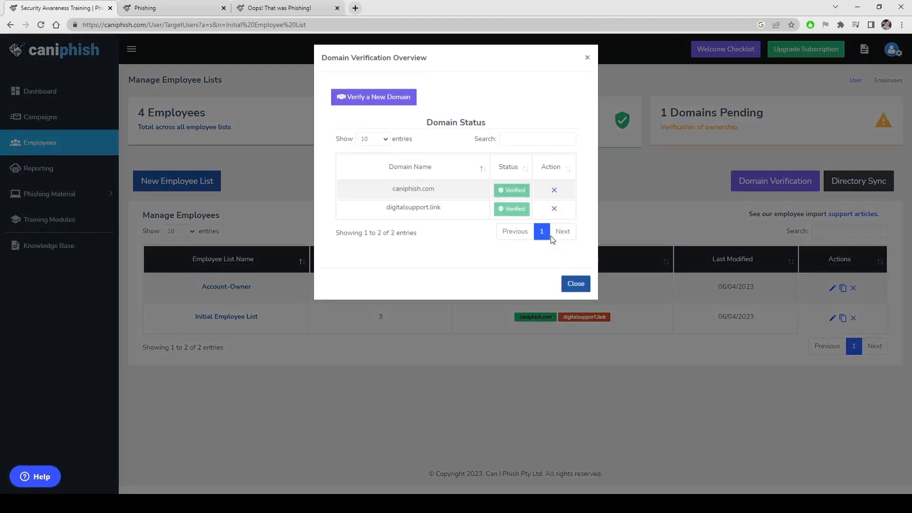
Close the domain verification overview and review the Initial Employee List without changing it
{"action": "left_click", "coordinate": [577, 290]}
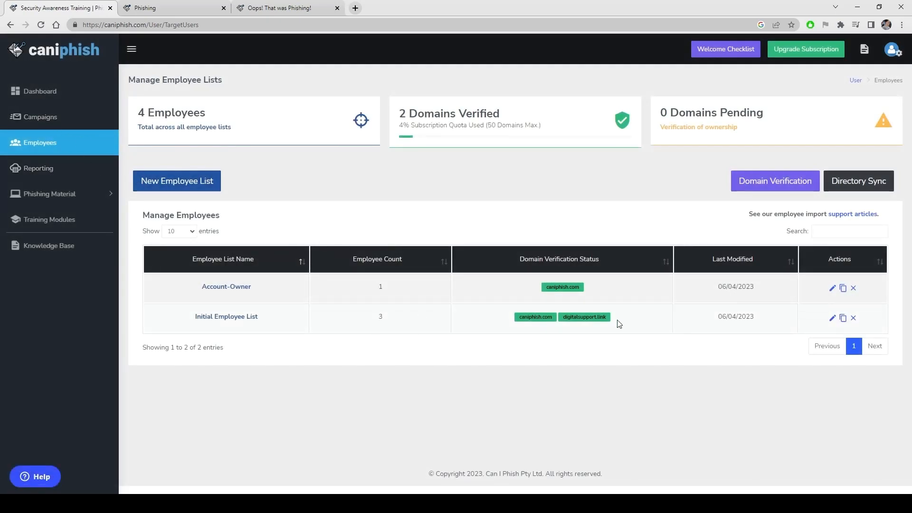
{"action": "left_click", "coordinate": [227, 319]}
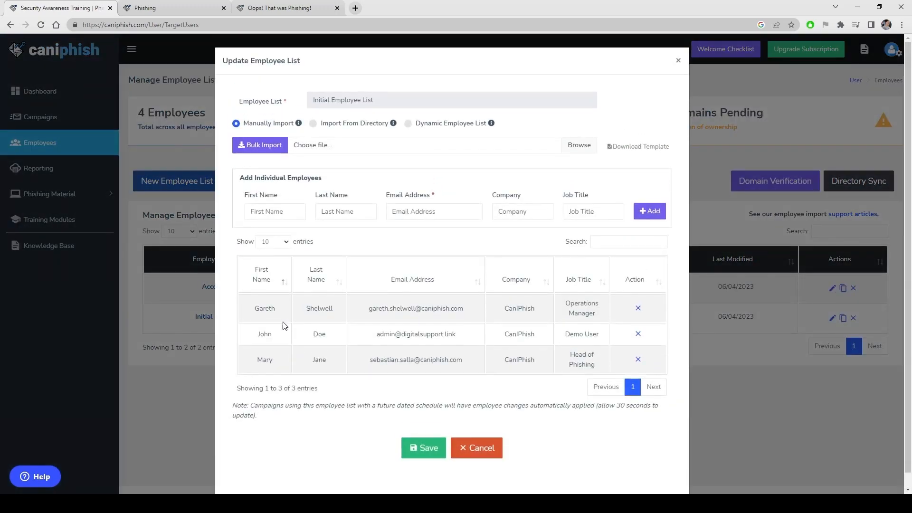
{"action": "left_click", "coordinate": [747, 417]}
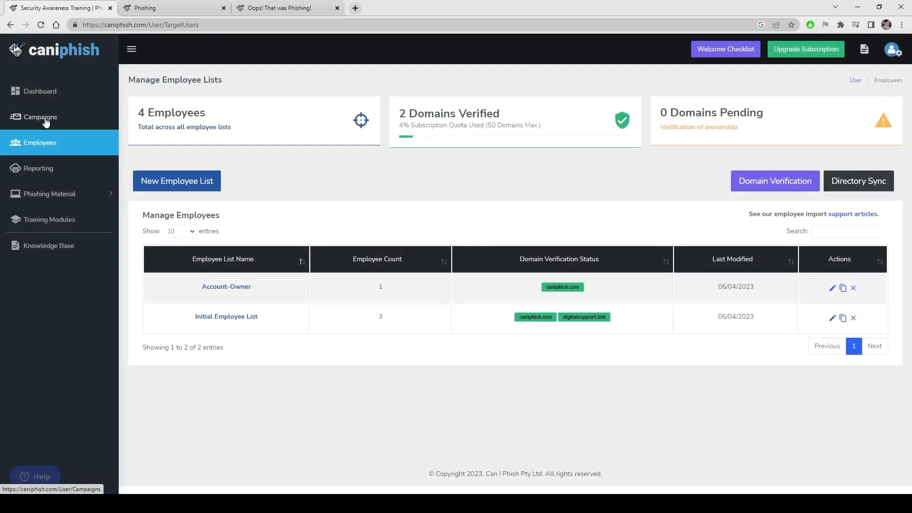
From the Campaigns page, start a new campaign in the New Campaign Wizard
{"action": "left_click", "coordinate": [51, 123]}
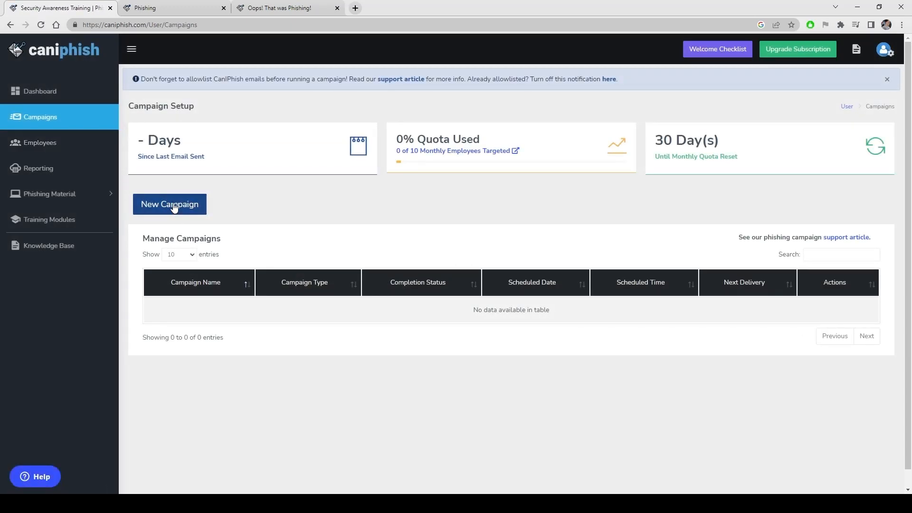
{"action": "left_click", "coordinate": [174, 206]}
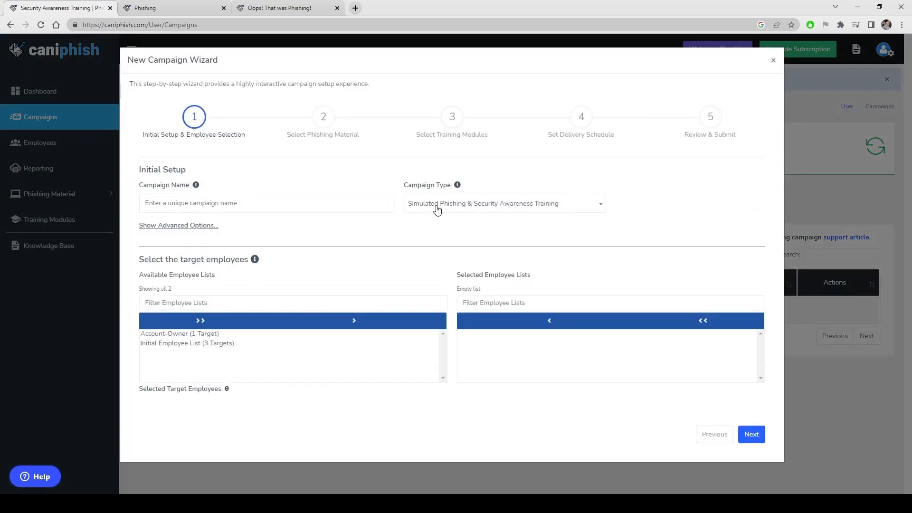
Keep the combined phishing and training type and name the campaign 'CanIPhish April 2023 Training Campaign'
{"action": "left_click", "coordinate": [452, 210]}
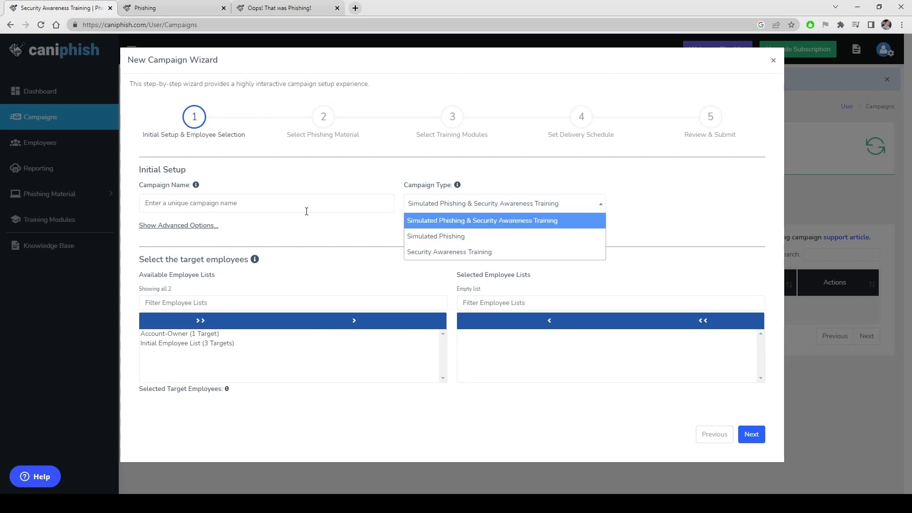
{"action": "left_click", "coordinate": [279, 200]}
{"action": "left_click", "coordinate": [262, 198]}
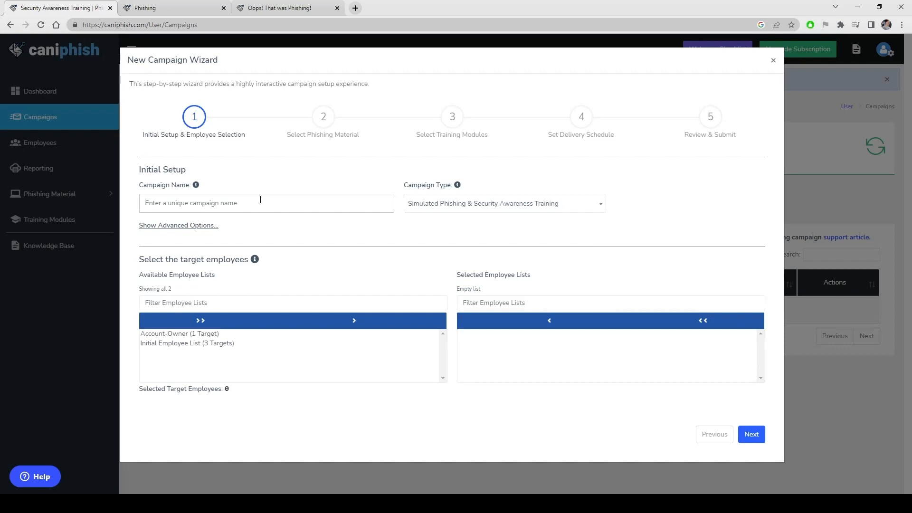
{"action": "type", "text": "CanIPhish"}
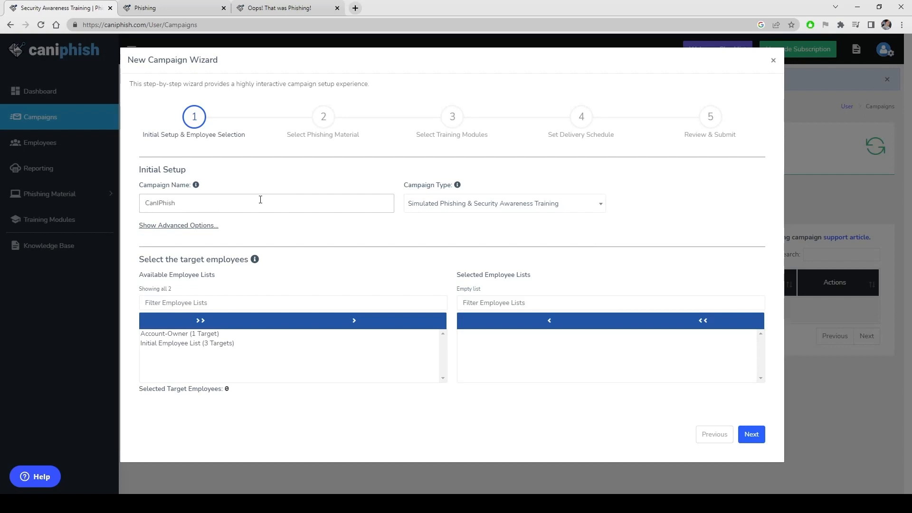
{"action": "type", "text": " April 2023 Training Campaign"}
Target the Initial Employee List and advance to phishing material selection
{"action": "left_click", "coordinate": [217, 349]}
{"action": "left_click", "coordinate": [355, 322]}
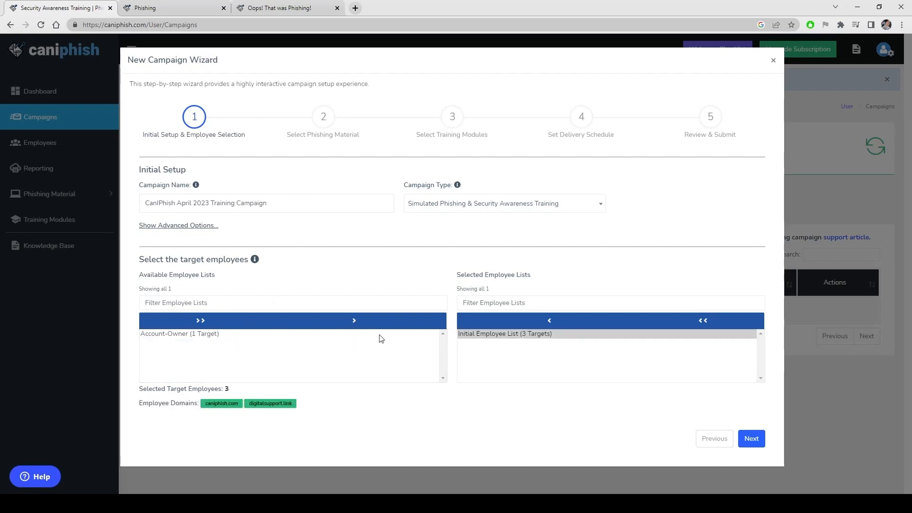
{"action": "left_click", "coordinate": [756, 439]}
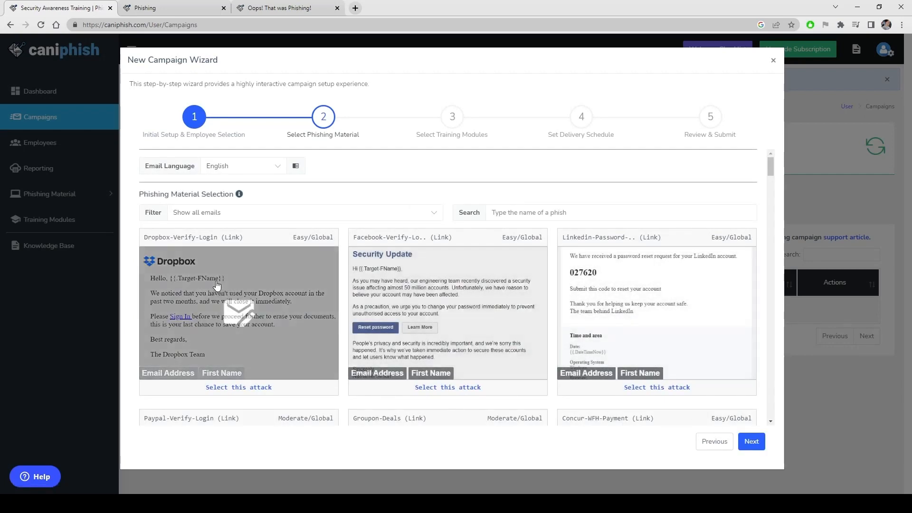
{"action": "scroll", "coordinate": [236, 280], "scroll_direction": "down", "scroll_amount": 1}
{"action": "scroll", "coordinate": [239, 288], "scroll_direction": "up", "scroll_amount": 1}
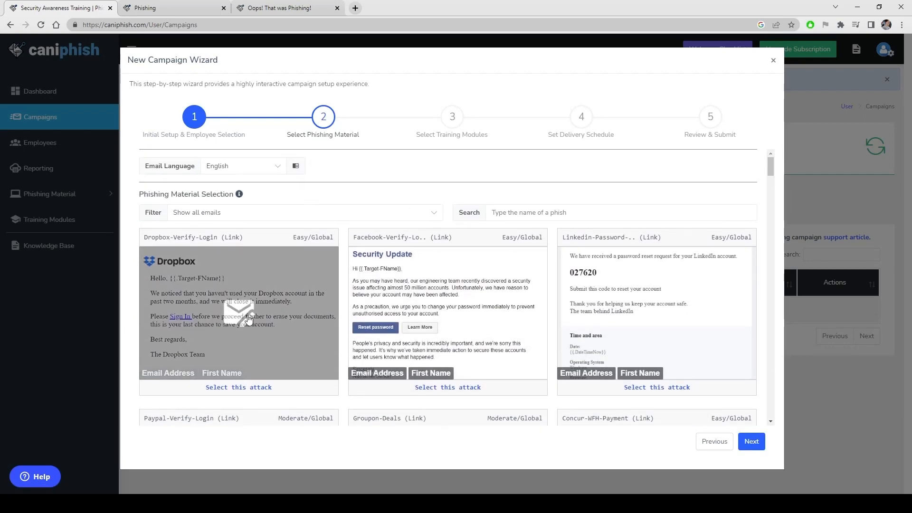
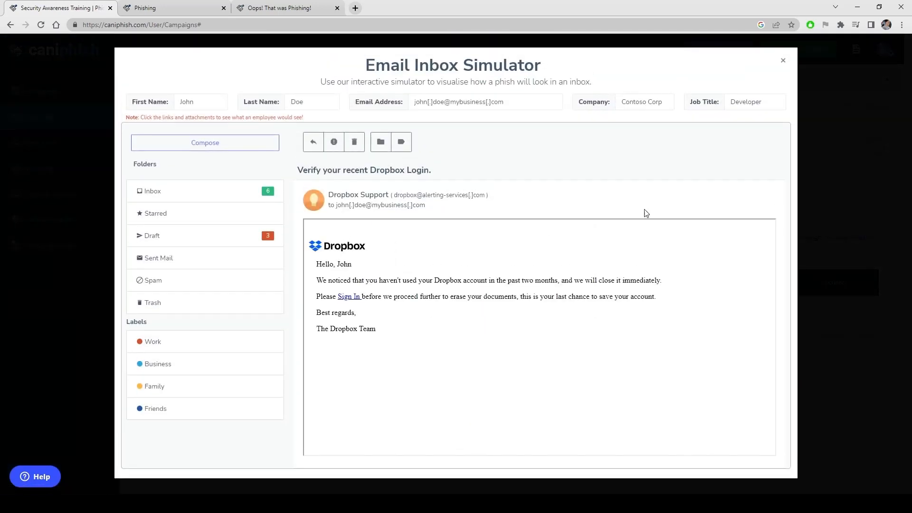
Close the inbox previews and choose the Dropbox, Facebook and LinkedIn emails as attacks
{"action": "left_click", "coordinate": [826, 193]}
{"action": "left_click", "coordinate": [684, 244]}
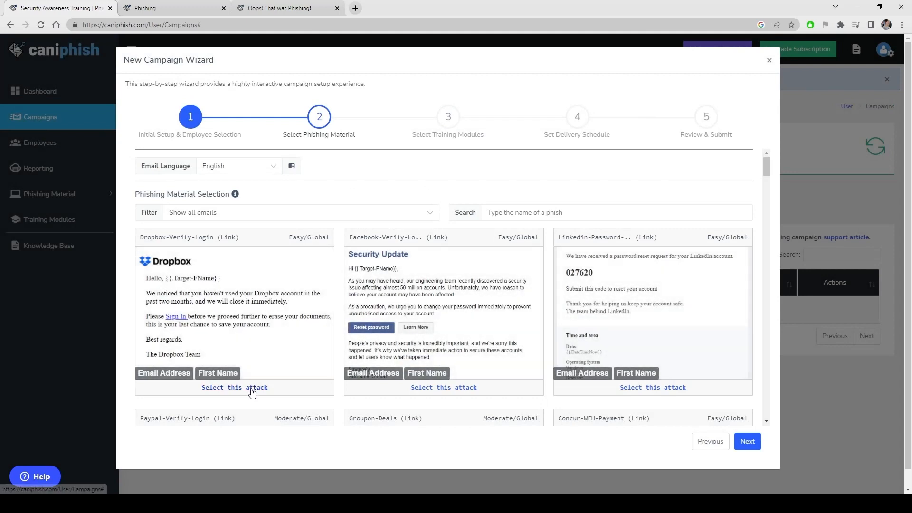
{"action": "left_click", "coordinate": [251, 387]}
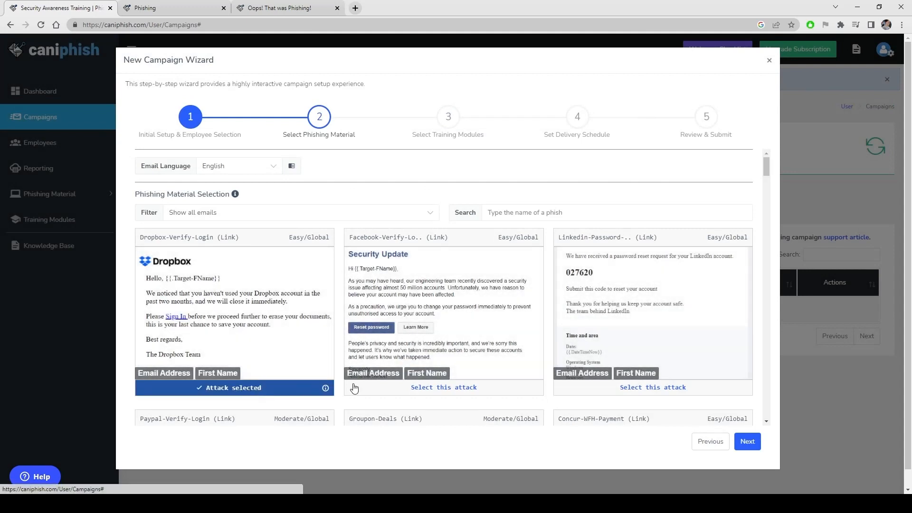
{"action": "left_click", "coordinate": [452, 390]}
{"action": "left_click", "coordinate": [648, 387]}
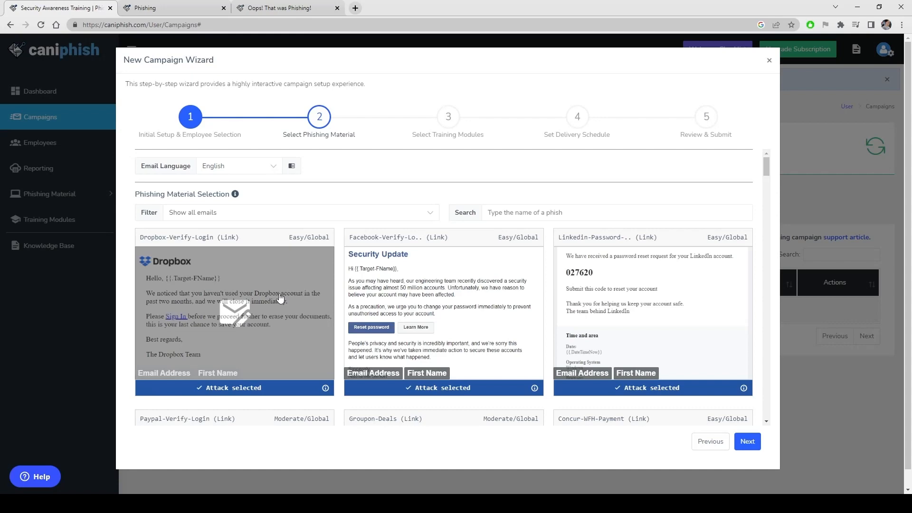
{"action": "left_click", "coordinate": [750, 443]}
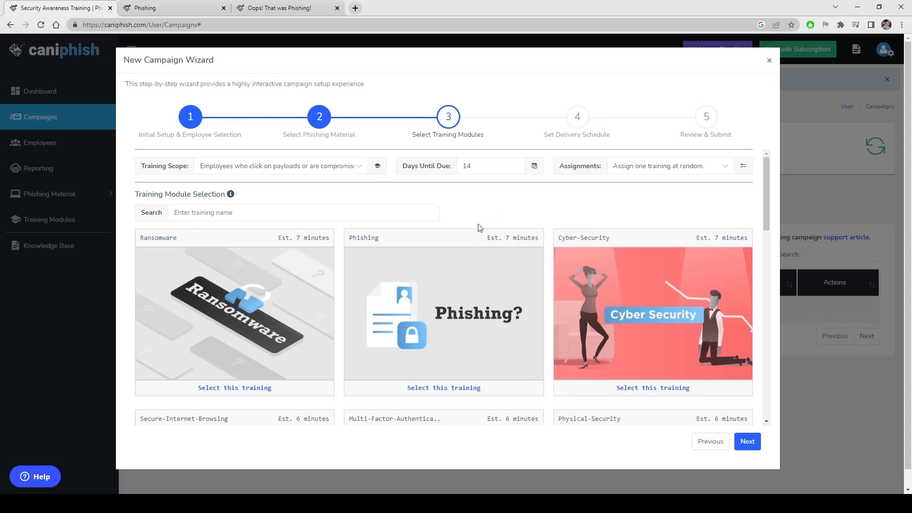
{"action": "left_click", "coordinate": [709, 444]}
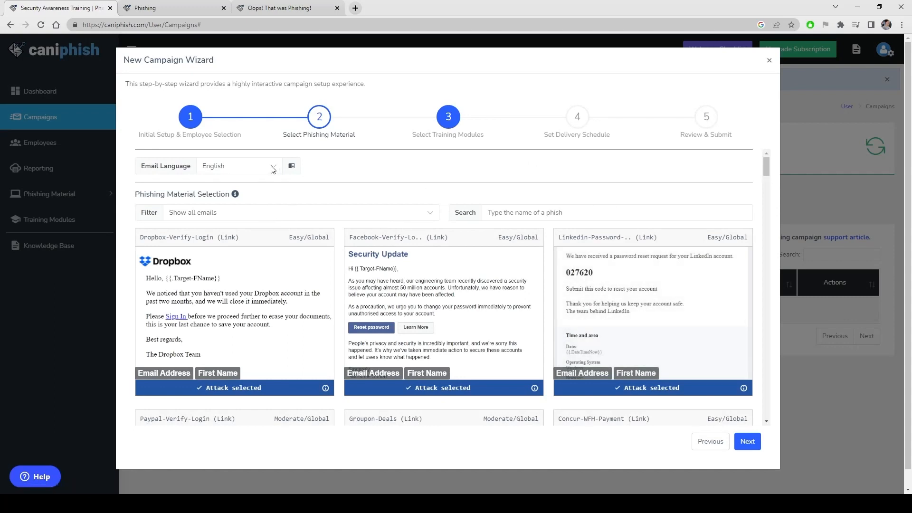
Keep English as the email language and advance to training module selection
{"action": "left_click", "coordinate": [272, 167]}
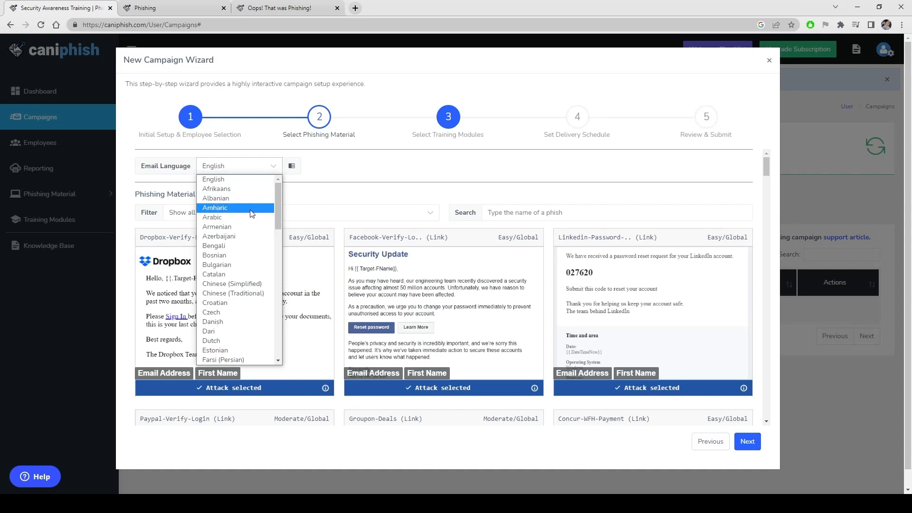
{"action": "left_click", "coordinate": [410, 179]}
{"action": "left_click", "coordinate": [267, 176]}
{"action": "left_click", "coordinate": [742, 411]}
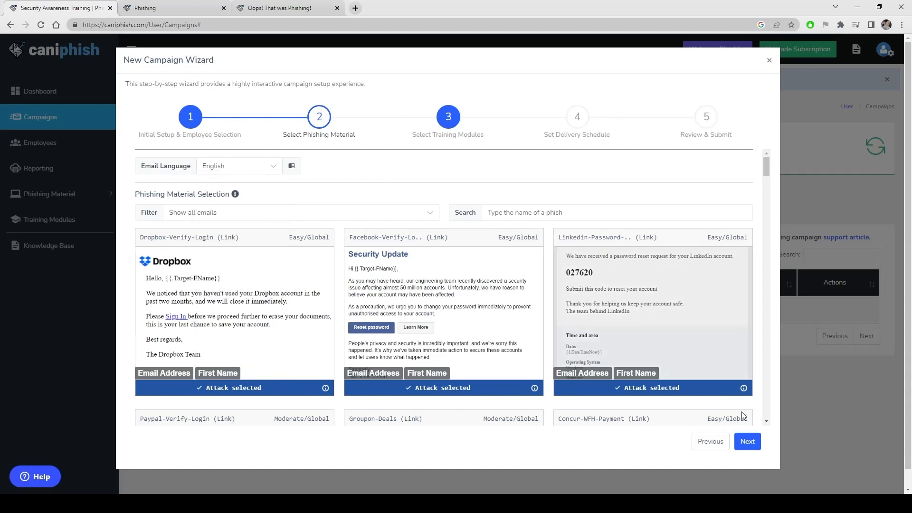
{"action": "left_click", "coordinate": [747, 441]}
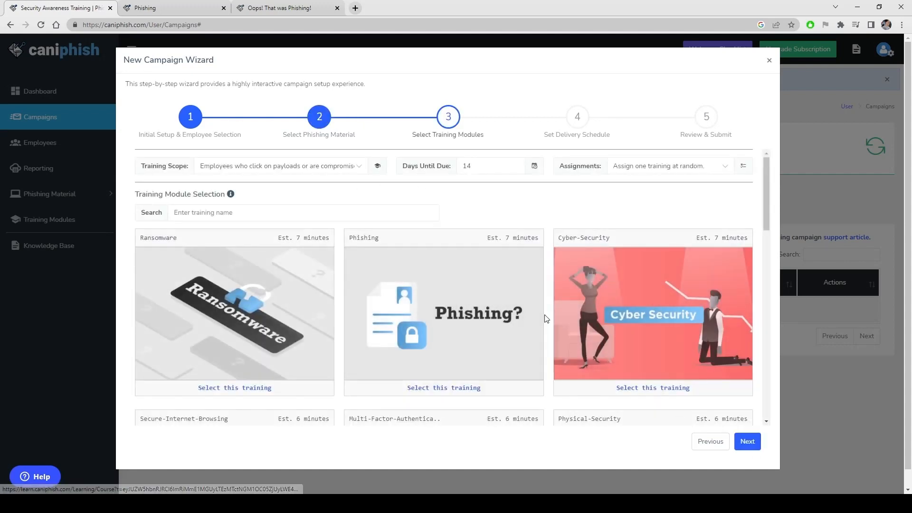
{"action": "scroll", "coordinate": [493, 286], "scroll_direction": "down", "scroll_amount": 1}
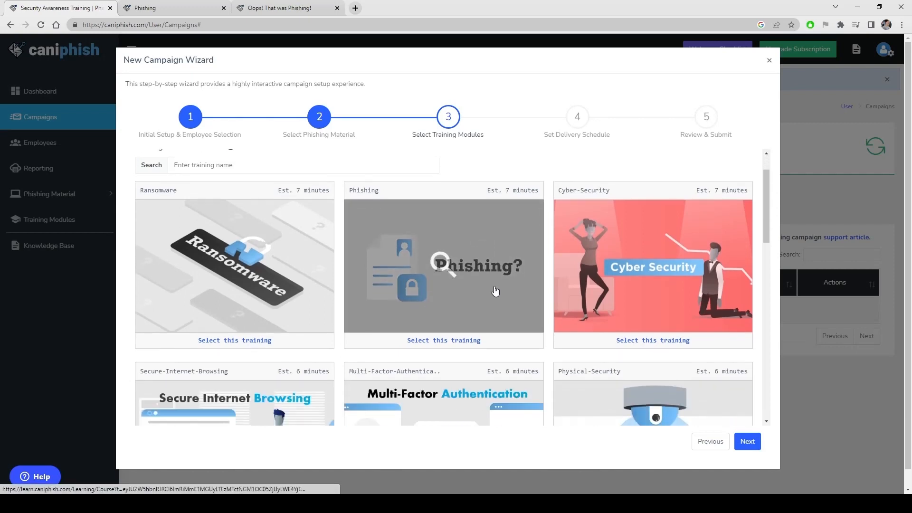
{"action": "scroll", "coordinate": [587, 311], "scroll_direction": "up", "scroll_amount": 1}
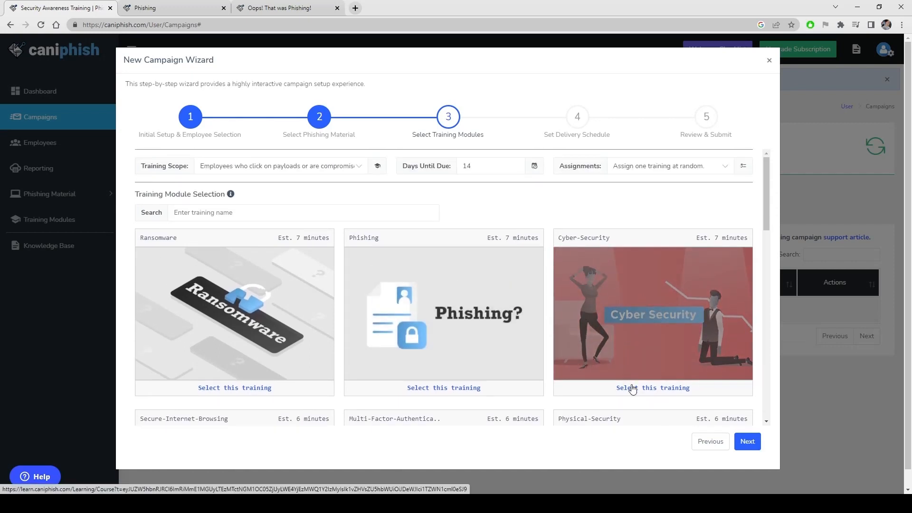
Keep one random training assignment and select the Cyber-Security, Phishing and Ransomware modules
{"action": "left_click", "coordinate": [649, 166]}
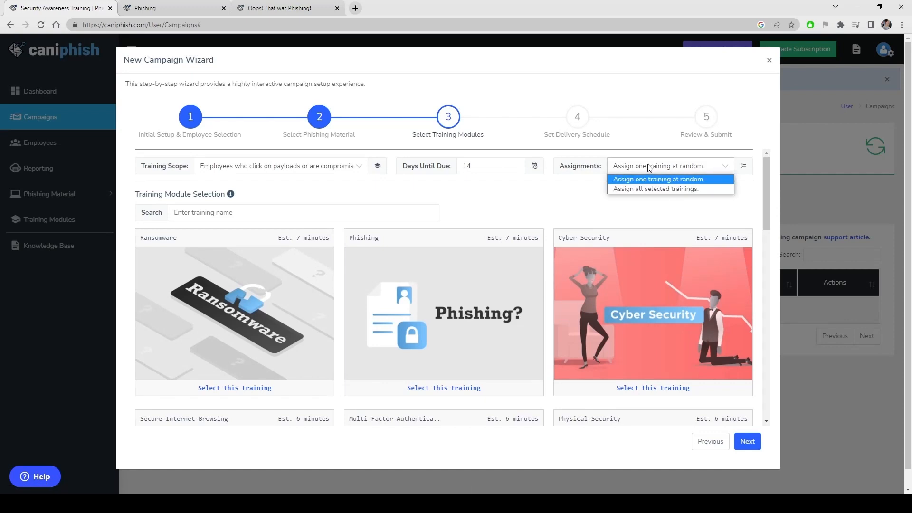
{"action": "left_click", "coordinate": [650, 167]}
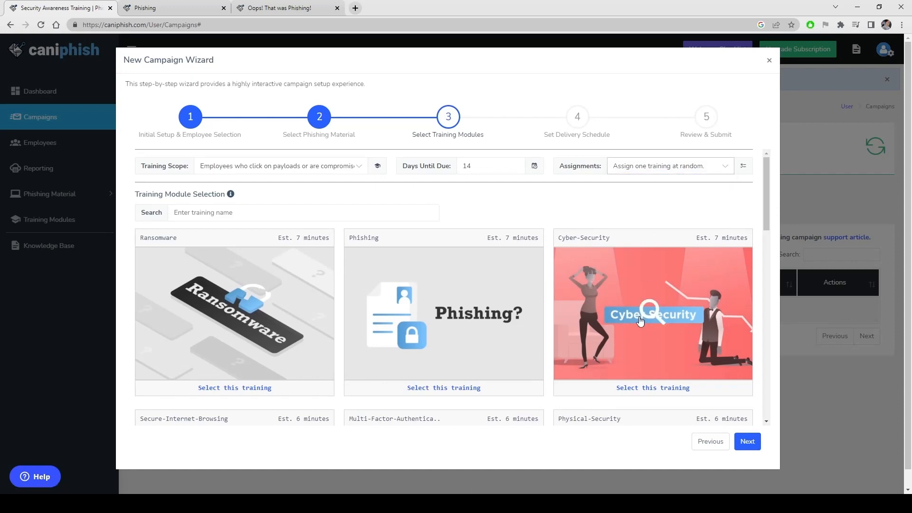
{"action": "left_click", "coordinate": [632, 392]}
{"action": "left_click", "coordinate": [477, 395]}
{"action": "left_click", "coordinate": [279, 398]}
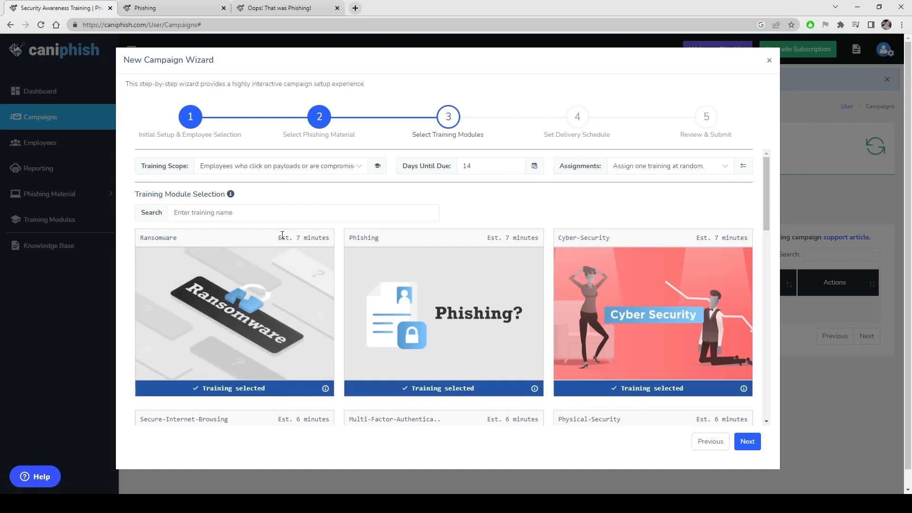
{"action": "left_click", "coordinate": [750, 442]}
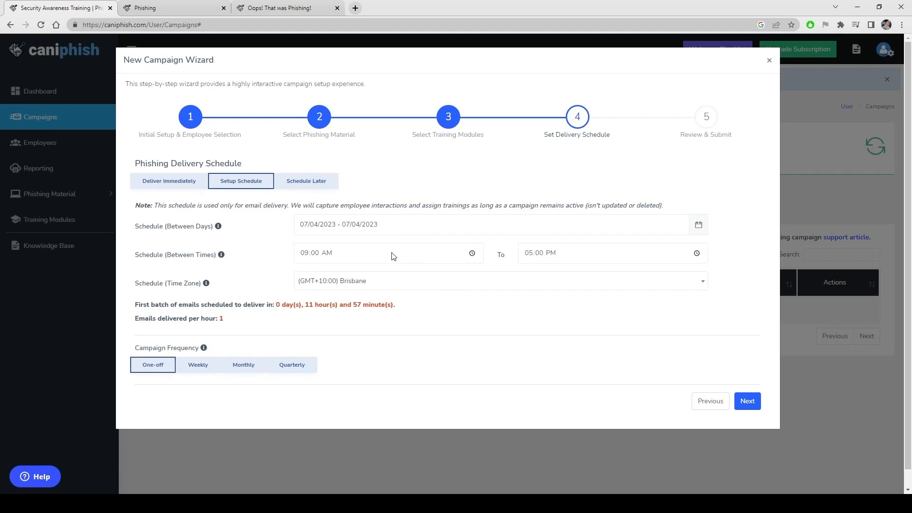
Set the delivery days to 10–14 April
{"action": "left_click", "coordinate": [377, 262]}
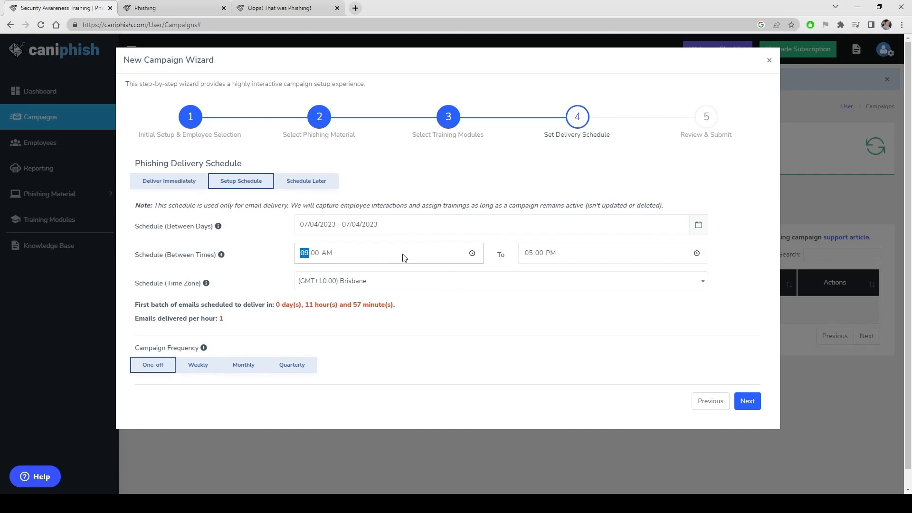
{"action": "left_click", "coordinate": [421, 227]}
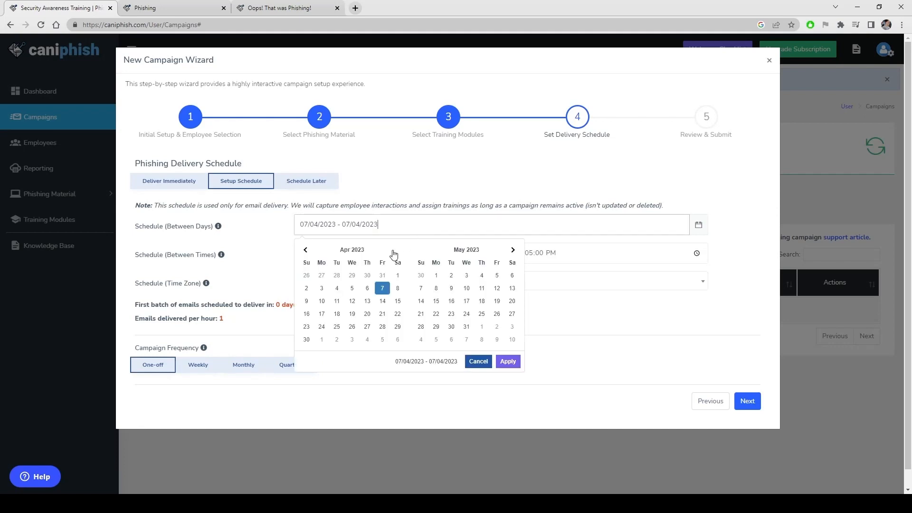
{"action": "left_click", "coordinate": [321, 304]}
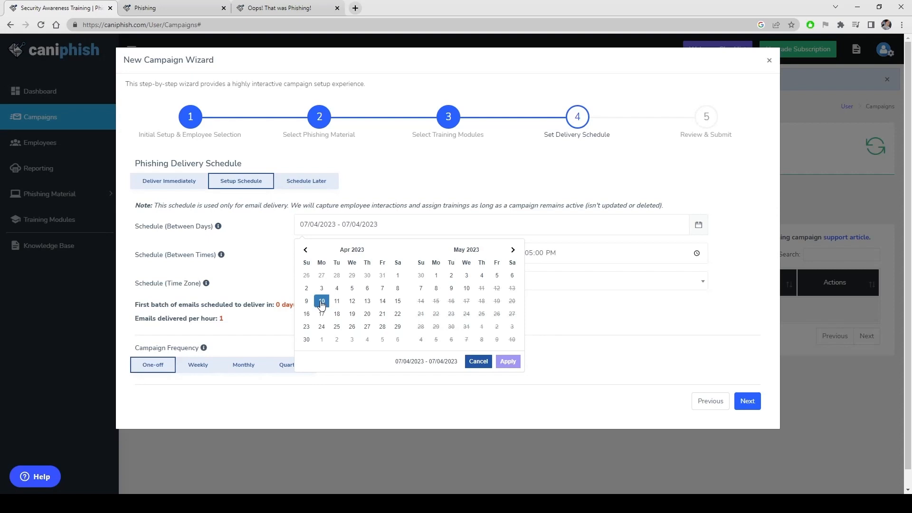
{"action": "left_click", "coordinate": [383, 303]}
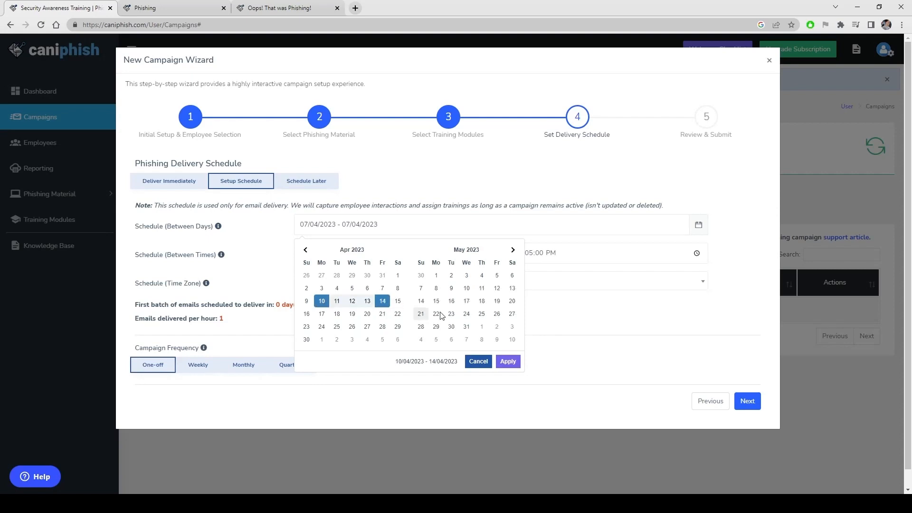
{"action": "left_click", "coordinate": [507, 362]}
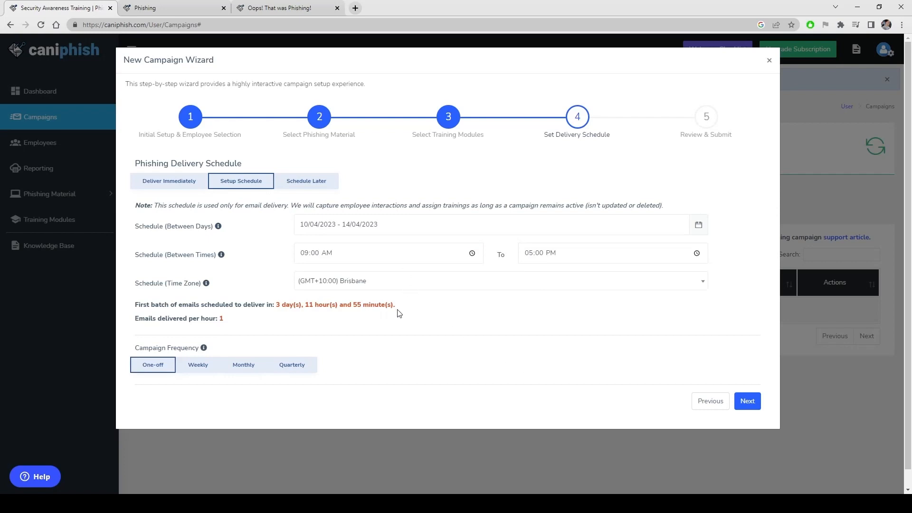
{"action": "left_click", "coordinate": [383, 228]}
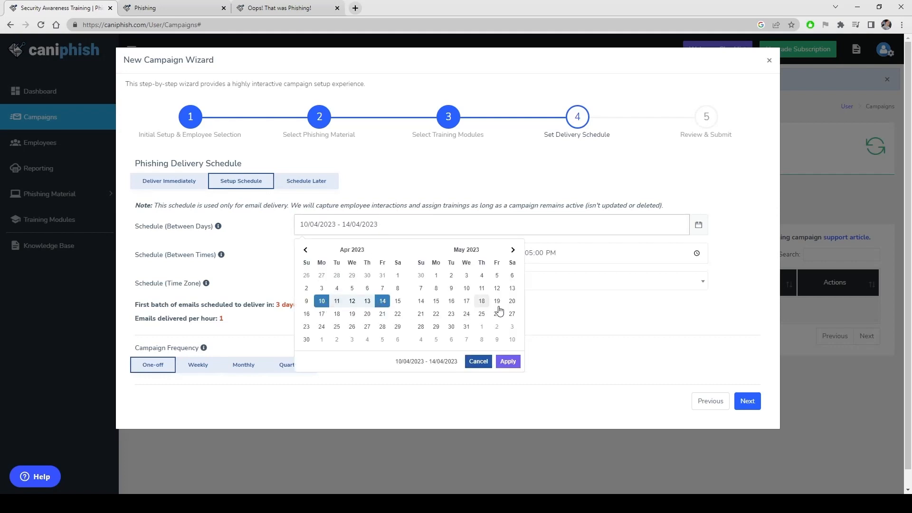
{"action": "left_click", "coordinate": [542, 310]}
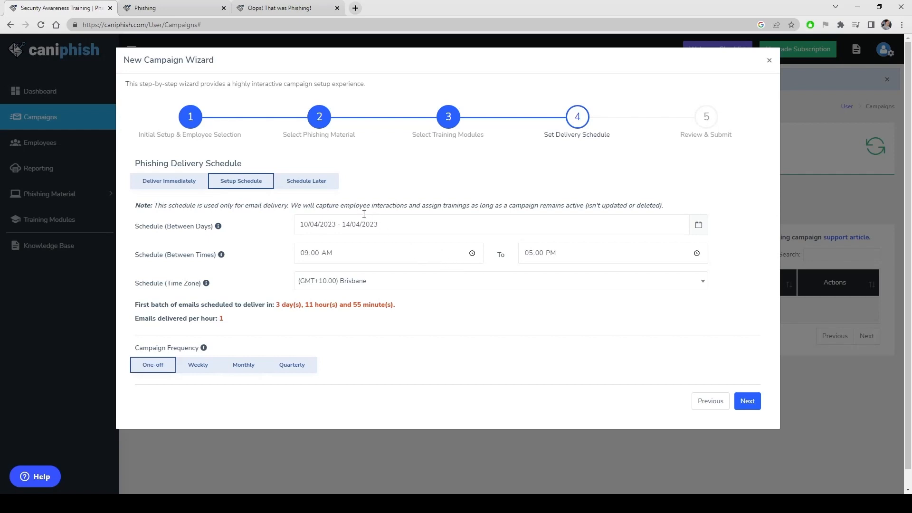
Deliver the campaign immediately, recurring monthly, and bring up the Review & Submit summary
{"action": "left_click", "coordinate": [170, 186]}
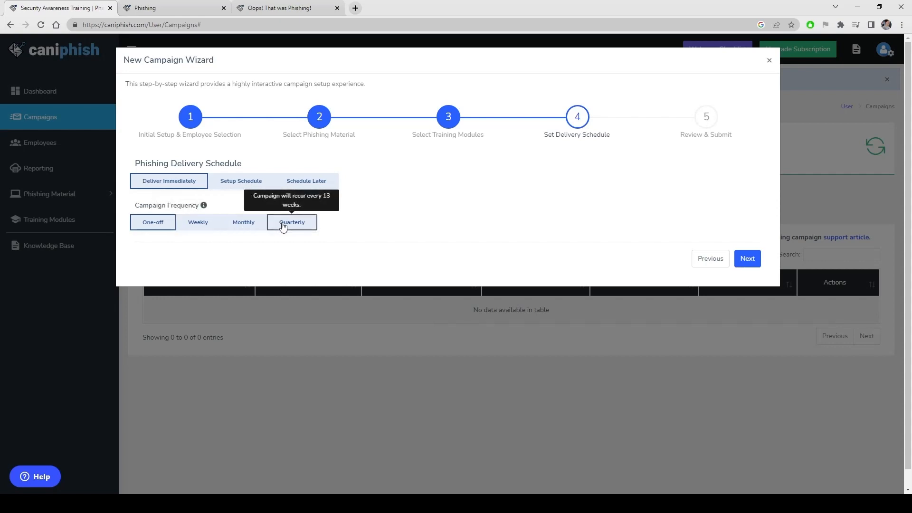
{"action": "left_click", "coordinate": [247, 225]}
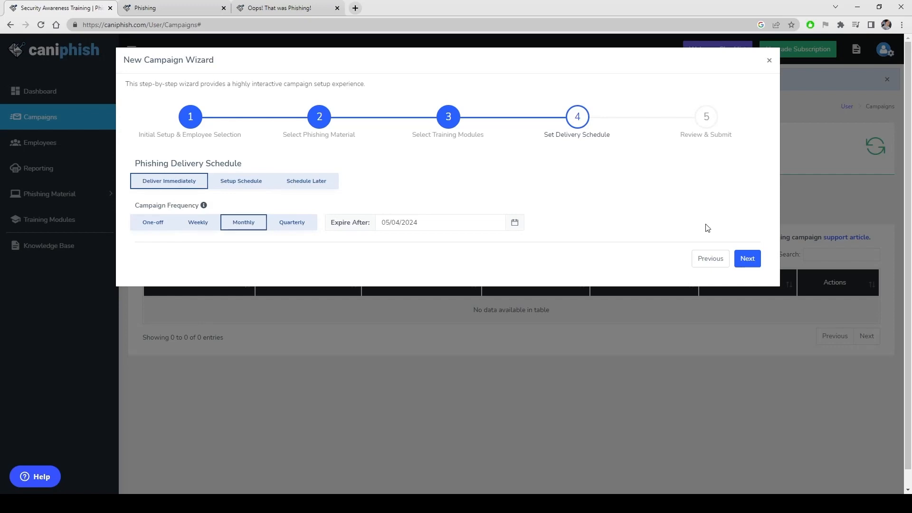
{"action": "left_click", "coordinate": [748, 259]}
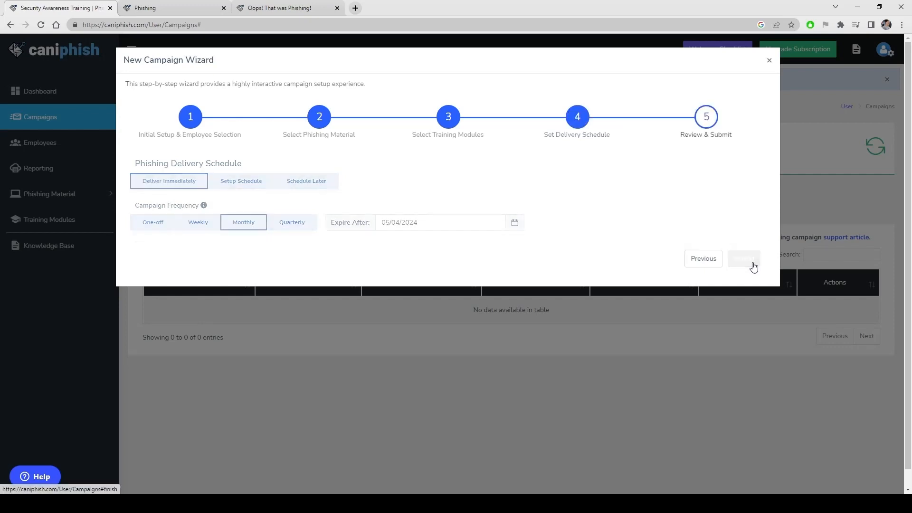
{"action": "scroll", "coordinate": [662, 261], "scroll_direction": "down", "scroll_amount": 10}
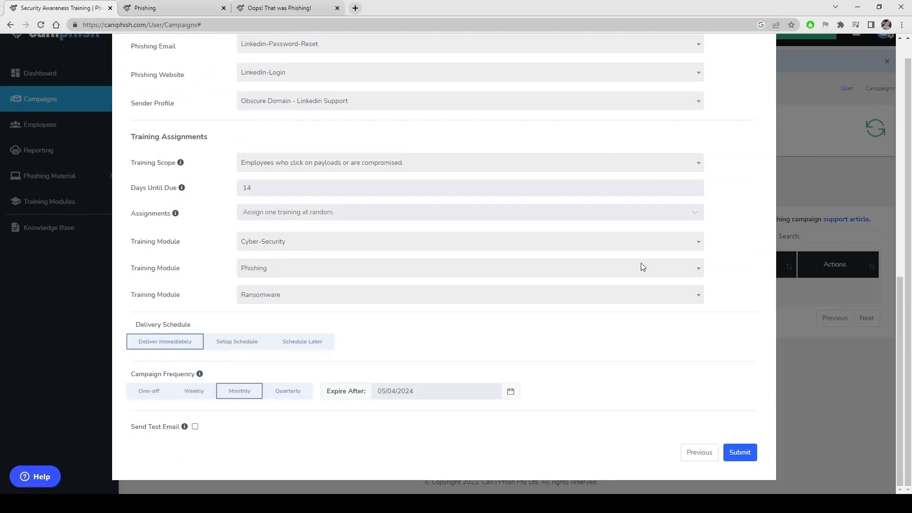
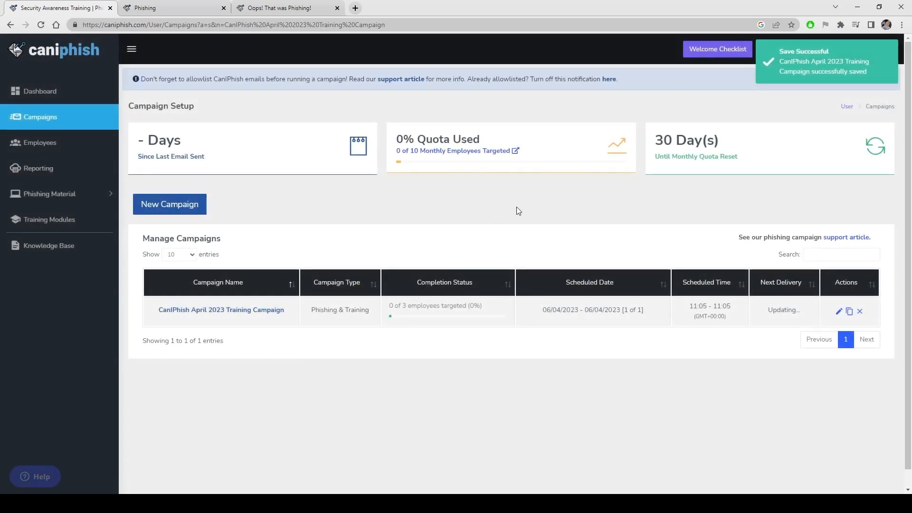
Open the allowlisting support article from the notice banner in a new browser tab
{"action": "right_click", "coordinate": [405, 83]}
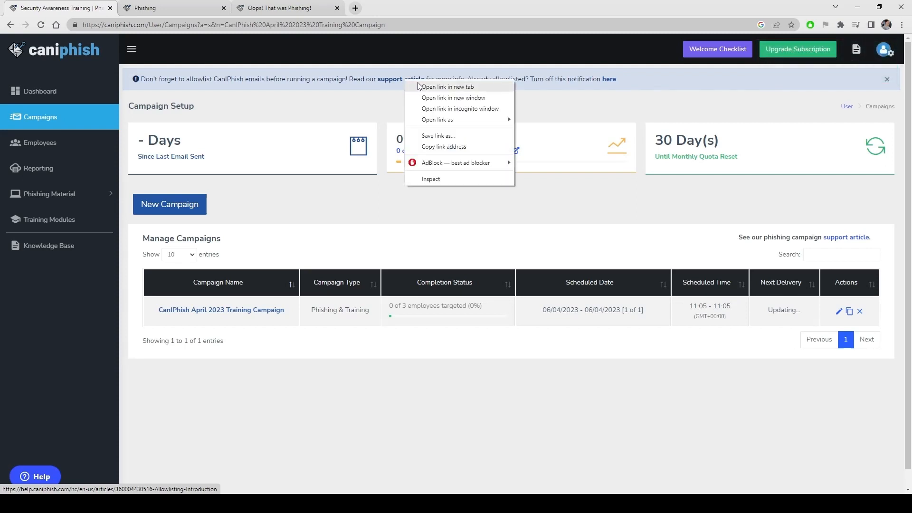
{"action": "left_click", "coordinate": [422, 86]}
From the Allowlisting Introduction article, open the M365 Defender allowlisting guide in a new tab
{"action": "left_click", "coordinate": [284, 7]}
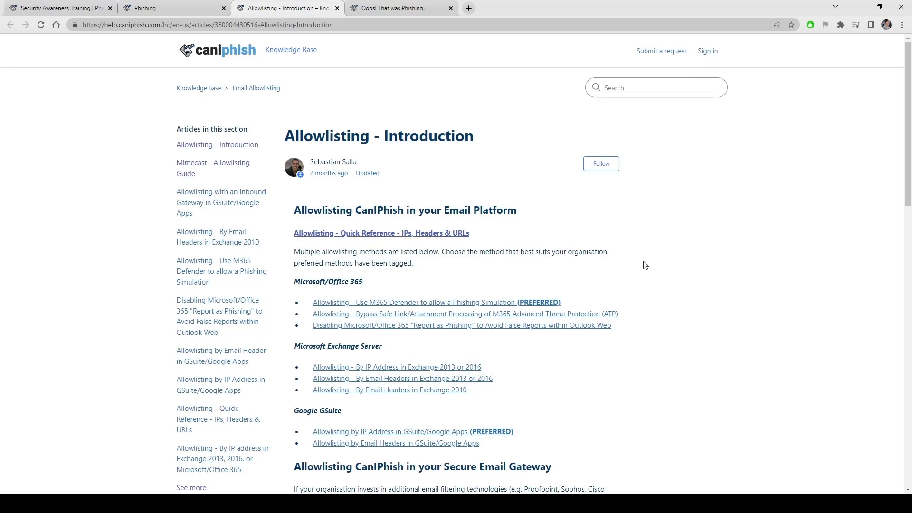
{"action": "right_click", "coordinate": [456, 304]}
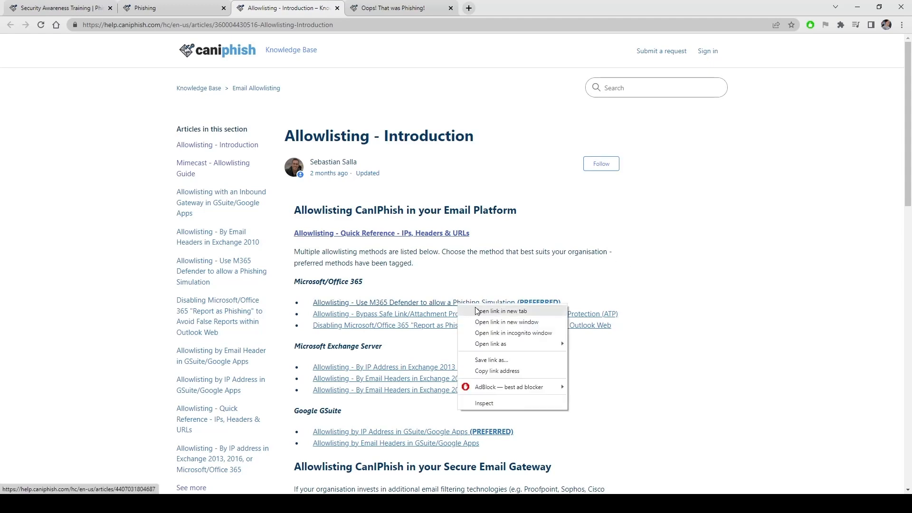
{"action": "left_click", "coordinate": [475, 307]}
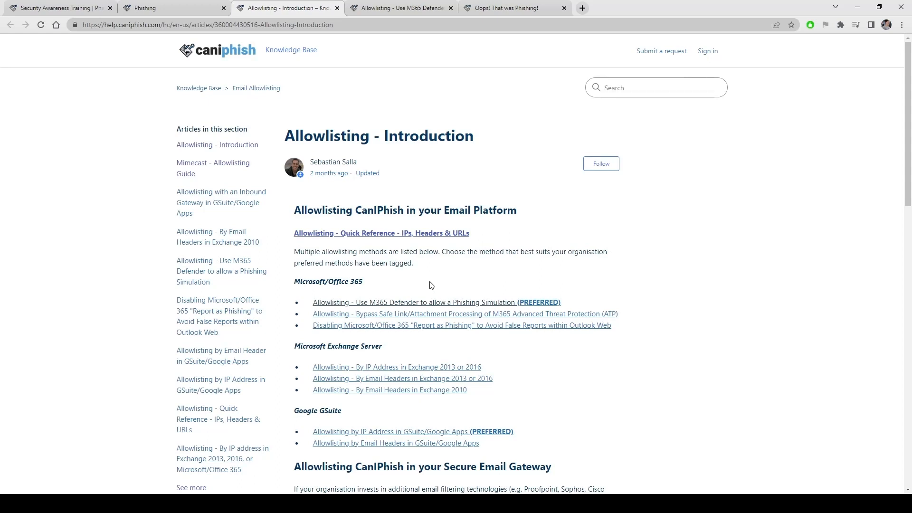
Read through the allowlisting methods, then go back to the campaign setup tab
{"action": "scroll", "coordinate": [541, 236], "scroll_direction": "down", "scroll_amount": 3}
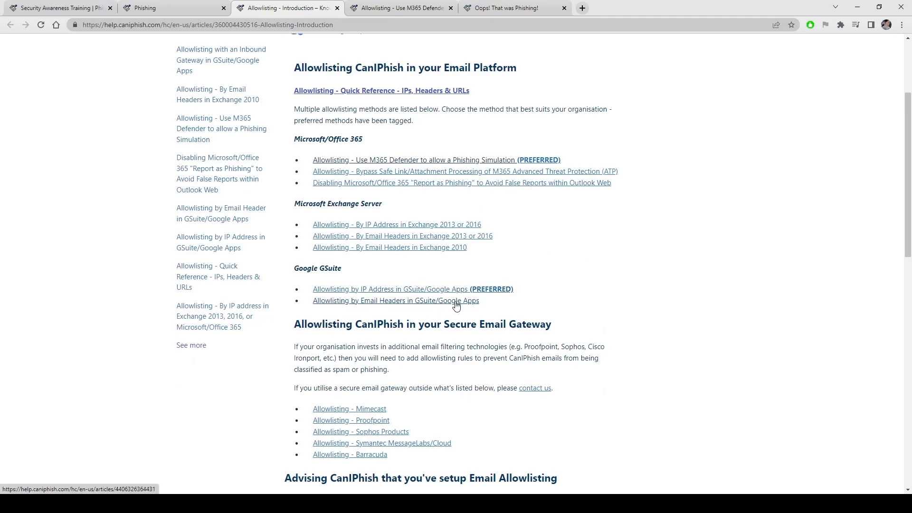
{"action": "scroll", "coordinate": [448, 296], "scroll_direction": "down", "scroll_amount": 3}
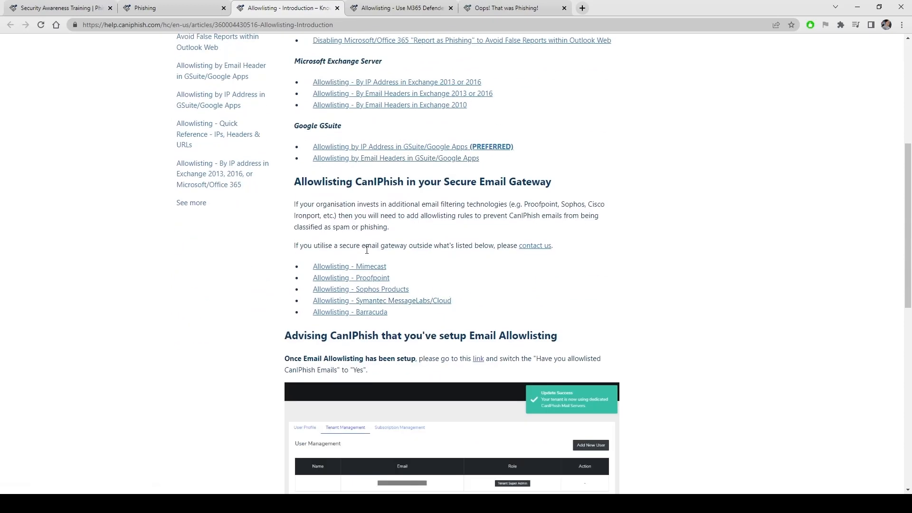
{"action": "left_click", "coordinate": [83, 6]}
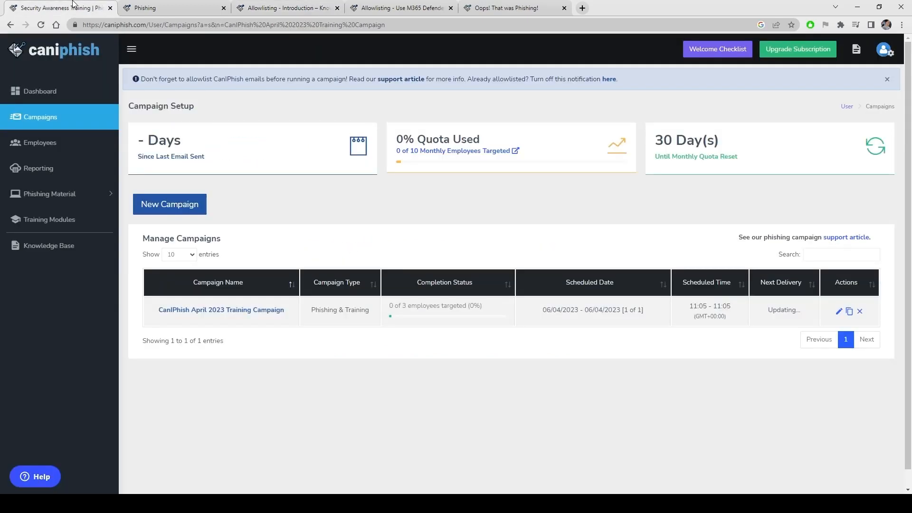
Reload Campaigns and step through the 12 scheduled recurrences, ending back on the first
{"action": "left_click", "coordinate": [87, 127]}
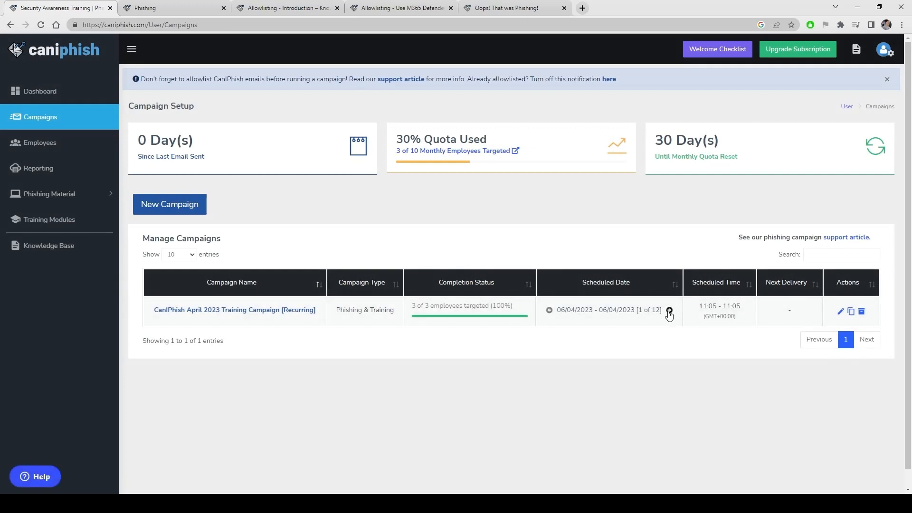
{"action": "mouse_move", "coordinate": [640, 310]}
{"action": "left_mouse_down"}
{"action": "mouse_move", "coordinate": [664, 310]}
{"action": "mouse_move", "coordinate": [650, 310]}
{"action": "left_mouse_up"}
{"action": "left_click", "coordinate": [669, 309]}
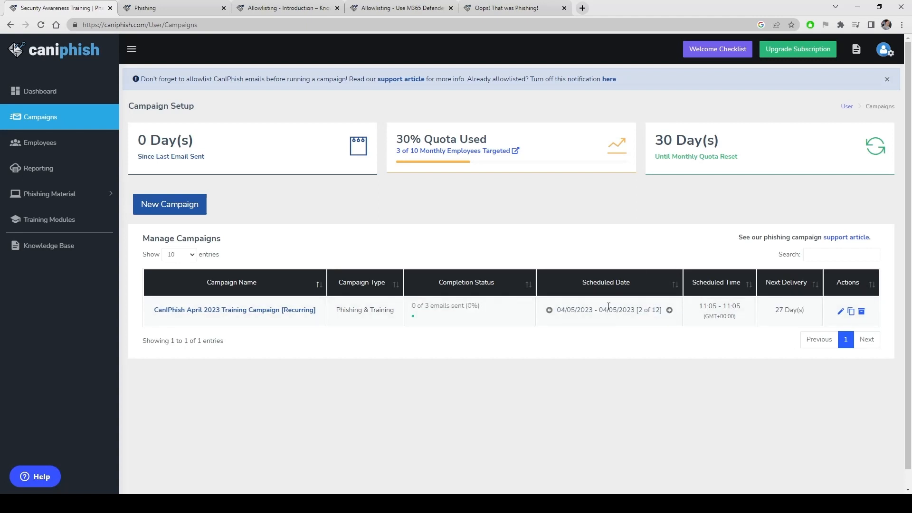
{"action": "left_click", "coordinate": [669, 310]}
{"action": "left_click", "coordinate": [669, 310]}
{"action": "left_click", "coordinate": [669, 310]}
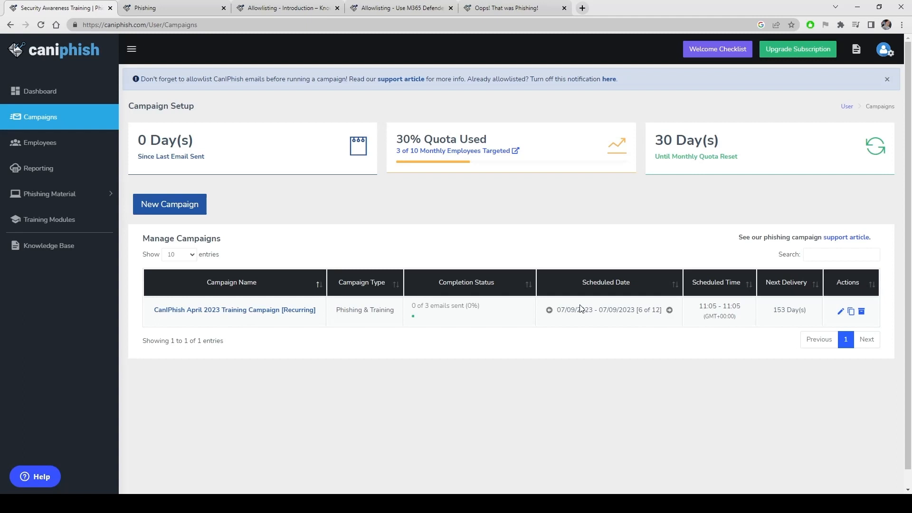
{"action": "left_click", "coordinate": [549, 310]}
{"action": "left_click", "coordinate": [549, 310]}
{"action": "left_click", "coordinate": [549, 311]}
{"action": "left_click", "coordinate": [549, 311]}
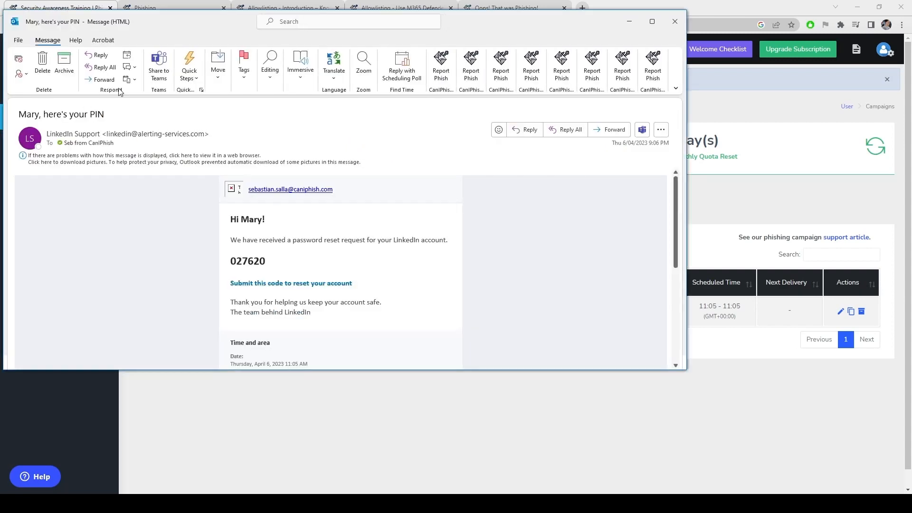
Move the LinkedIn PIN email aside and follow its 'Submit this code to reset your account' link
{"action": "left_click_drag", "start_coordinate": [496, 23], "coordinate": [839, 102]}
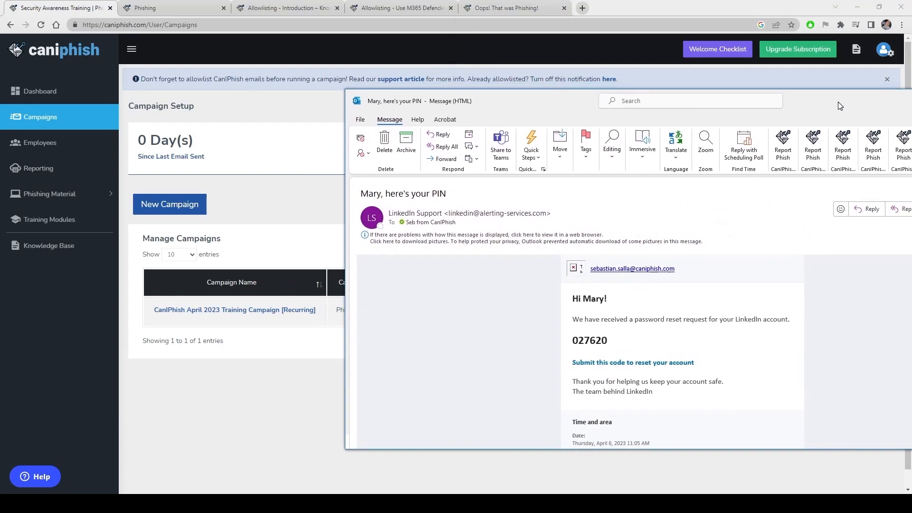
{"action": "left_click", "coordinate": [628, 369]}
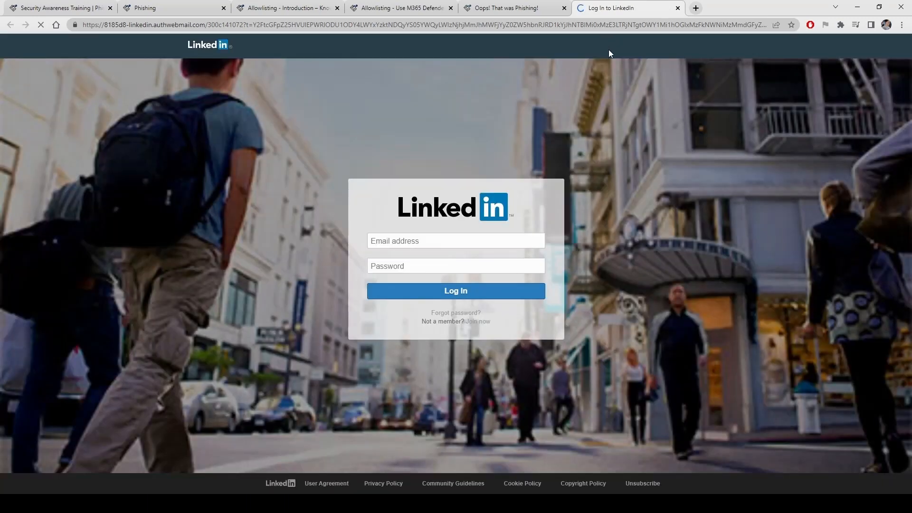
Put the cursor in the email address field of the fake LinkedIn login page
{"action": "left_click", "coordinate": [476, 242]}
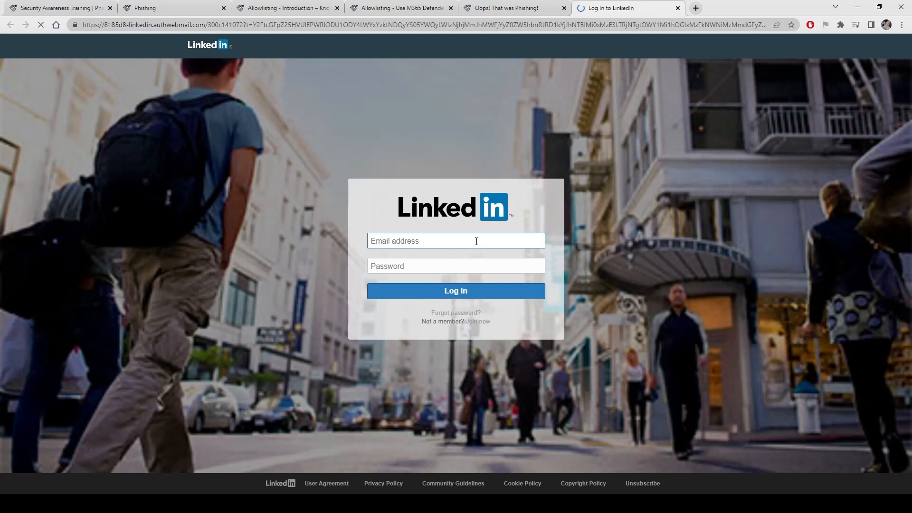
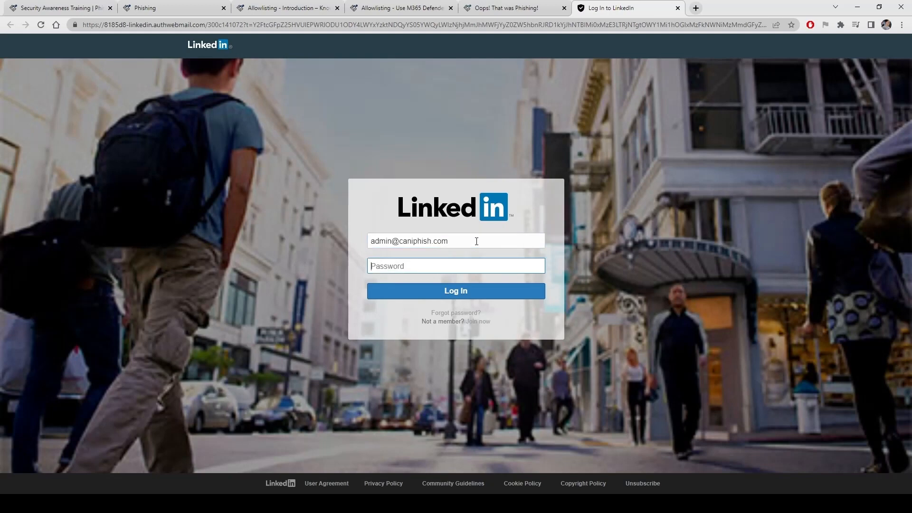
Submit a password on the fake LinkedIn login to reach the 'Oops' page, then return to CanIPhish Campaigns
{"action": "type", "text": "p"}
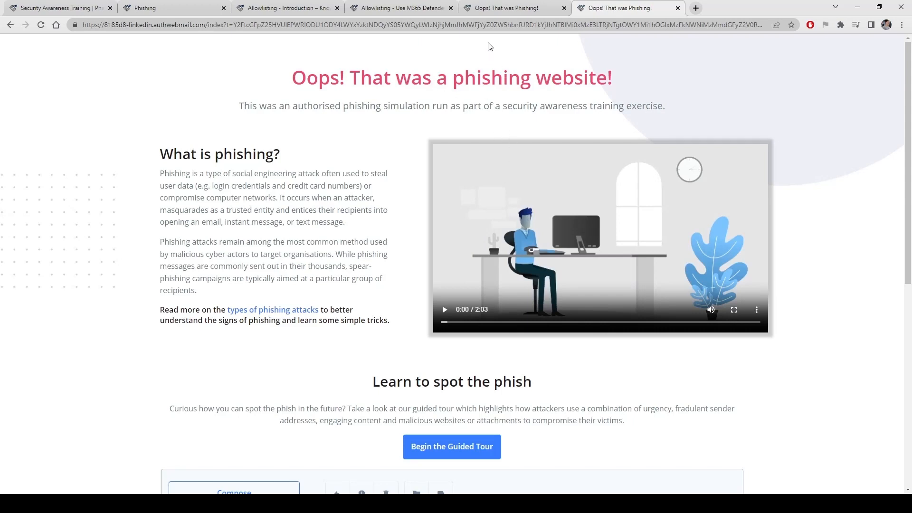
{"action": "left_click", "coordinate": [59, 8]}
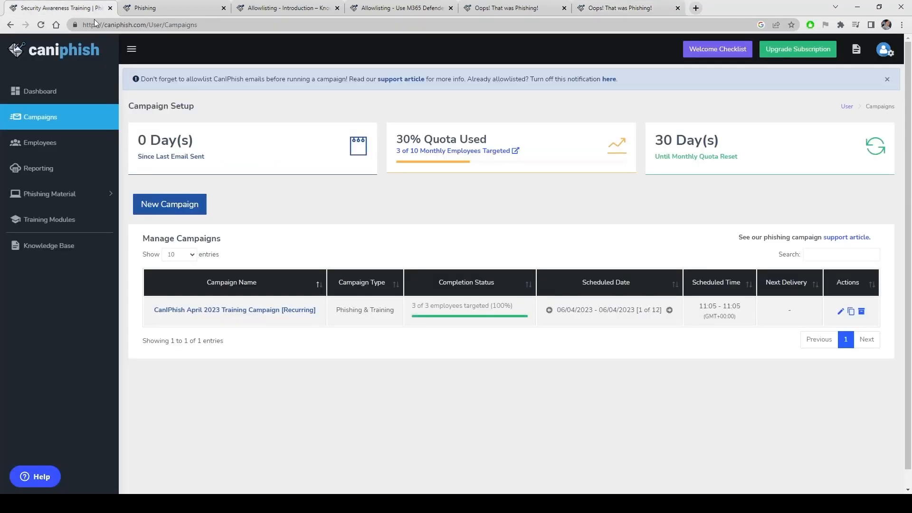
Open Campaign Reporting and scroll down to the April 2023 campaign in Active Campaigns
{"action": "left_click", "coordinate": [53, 172]}
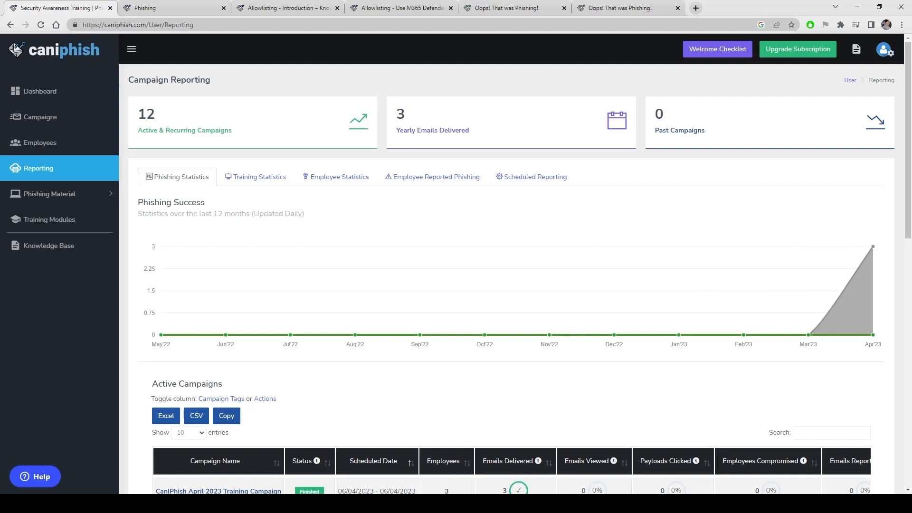
{"action": "scroll", "coordinate": [768, 356], "scroll_direction": "down", "scroll_amount": 2}
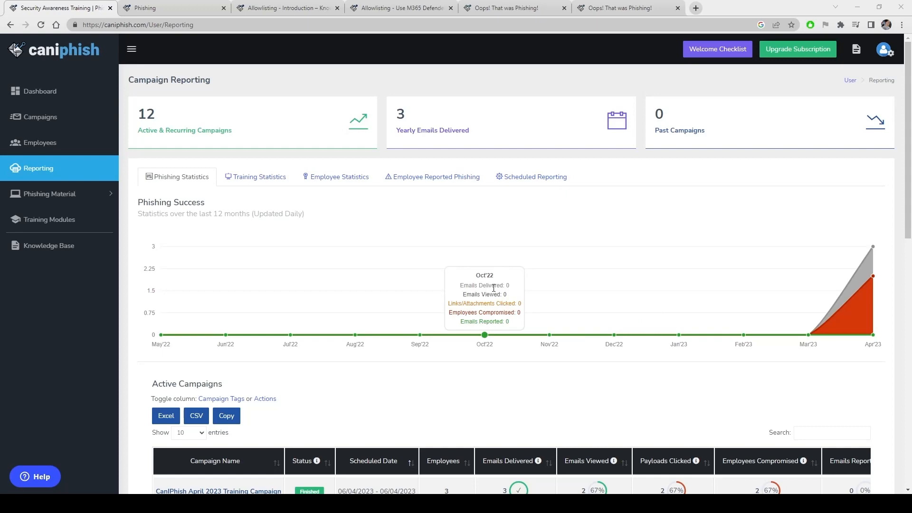
{"action": "scroll", "coordinate": [183, 300], "scroll_direction": "down", "scroll_amount": 3}
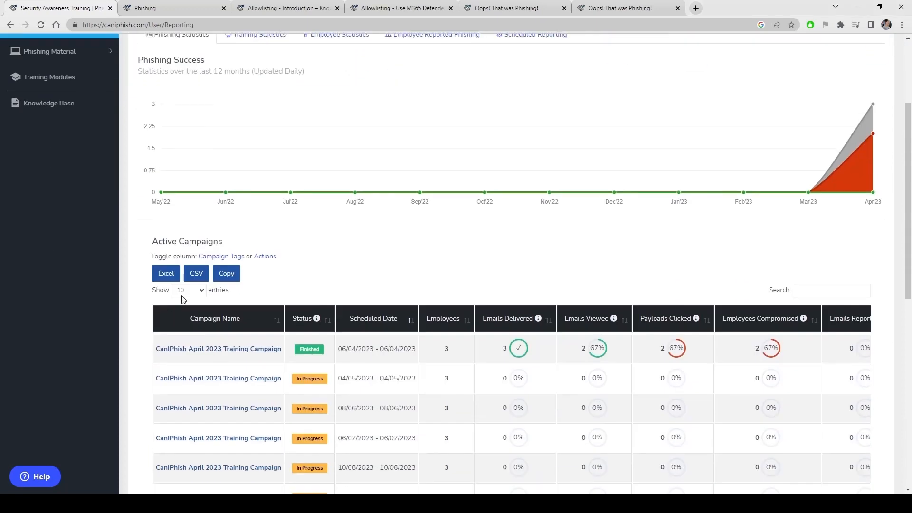
{"action": "left_click", "coordinate": [220, 349]}
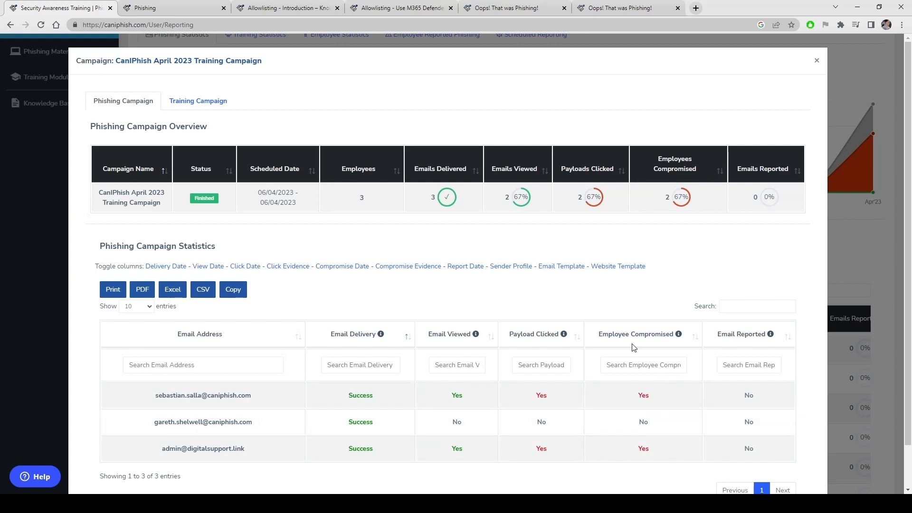
{"action": "left_click", "coordinate": [411, 269]}
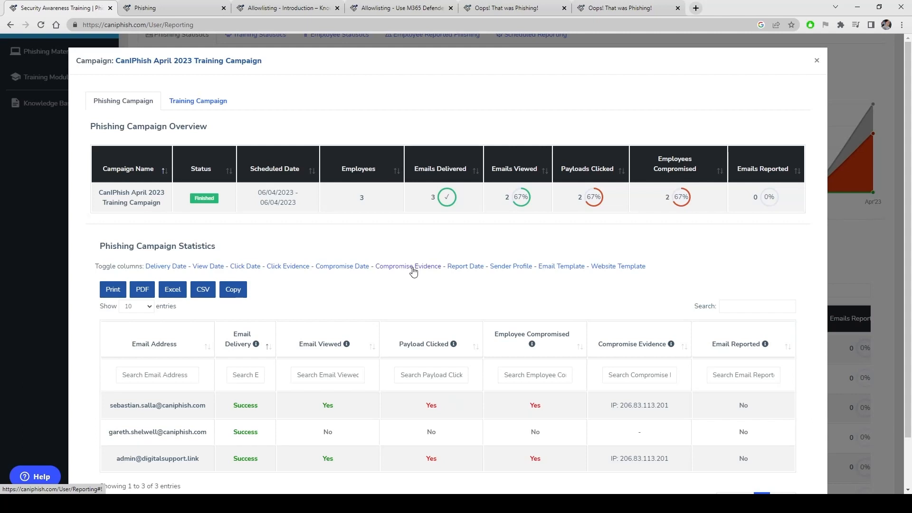
{"action": "left_click", "coordinate": [412, 269]}
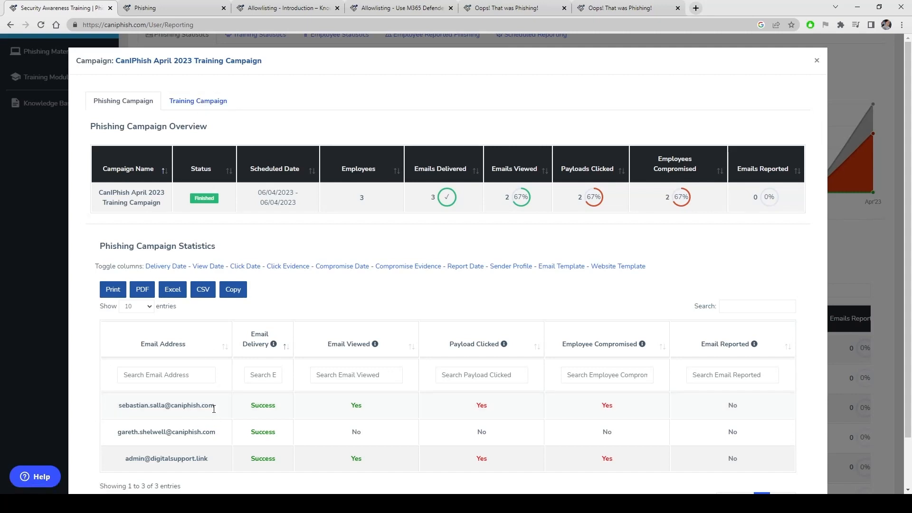
{"action": "left_click", "coordinate": [195, 101]}
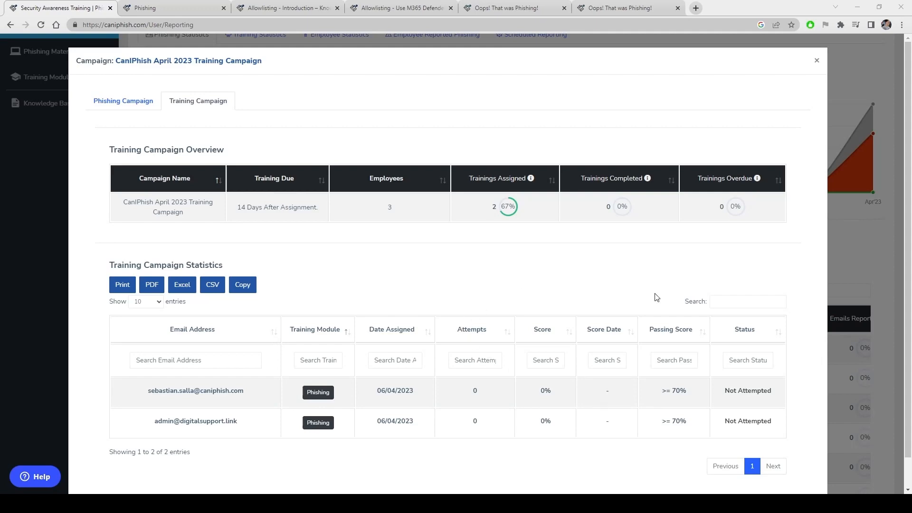
{"action": "left_click", "coordinate": [882, 257]}
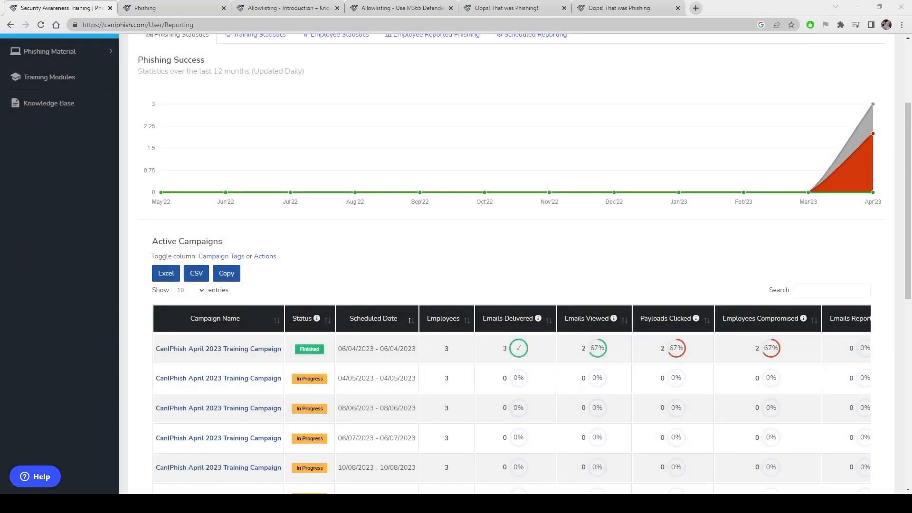
In the 'You've been assigned training!' email, find Login Details and follow the Login URL
{"action": "key", "text": "alt+Tab"}
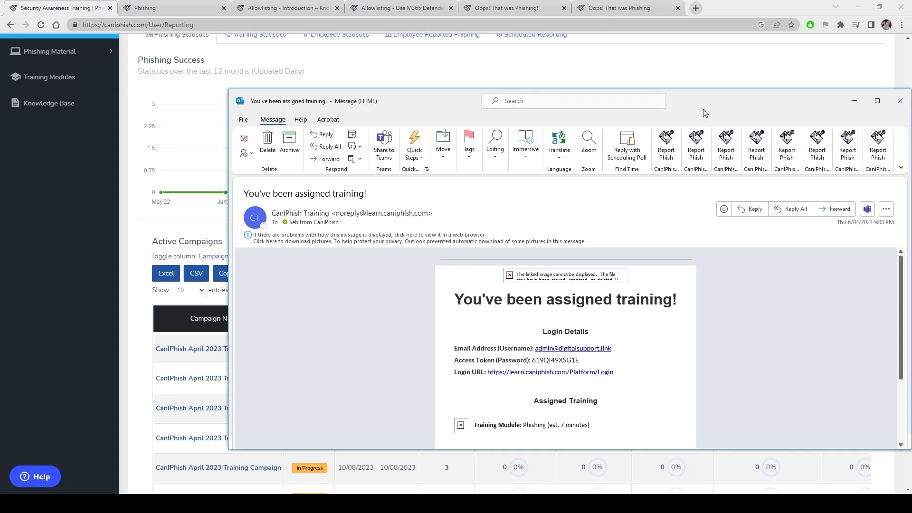
{"action": "left_click_drag", "start_coordinate": [712, 104], "coordinate": [696, 38]}
{"action": "scroll", "coordinate": [591, 274], "scroll_direction": "down", "scroll_amount": 2}
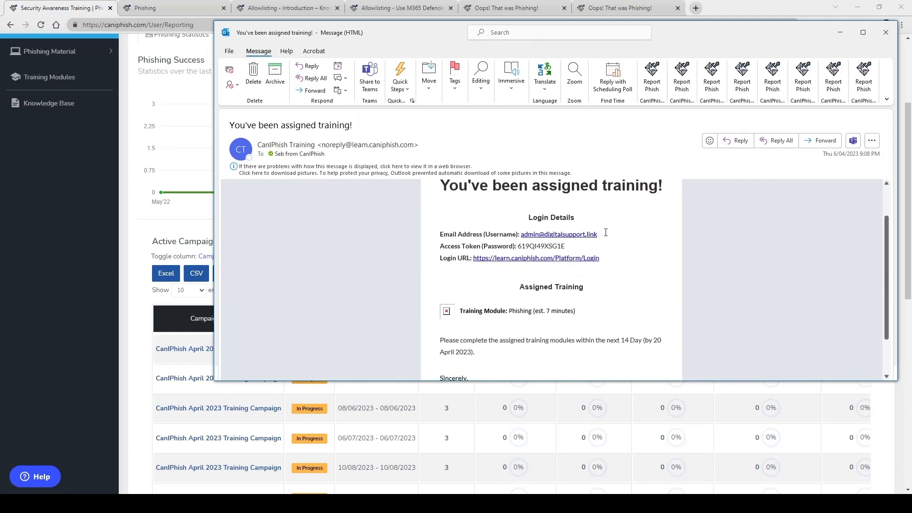
{"action": "left_click_drag", "start_coordinate": [606, 235], "coordinate": [659, 239]}
{"action": "left_click", "coordinate": [715, 236]}
{"action": "left_click", "coordinate": [551, 259]}
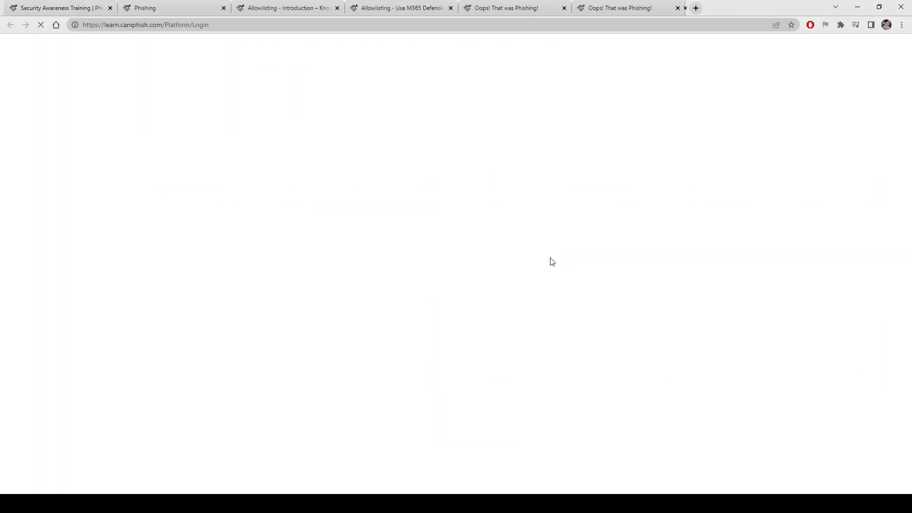
Log in to the learner portal with the learner's email and copied access token, then return to reporting
{"action": "mouse_move", "coordinate": [216, 503]}
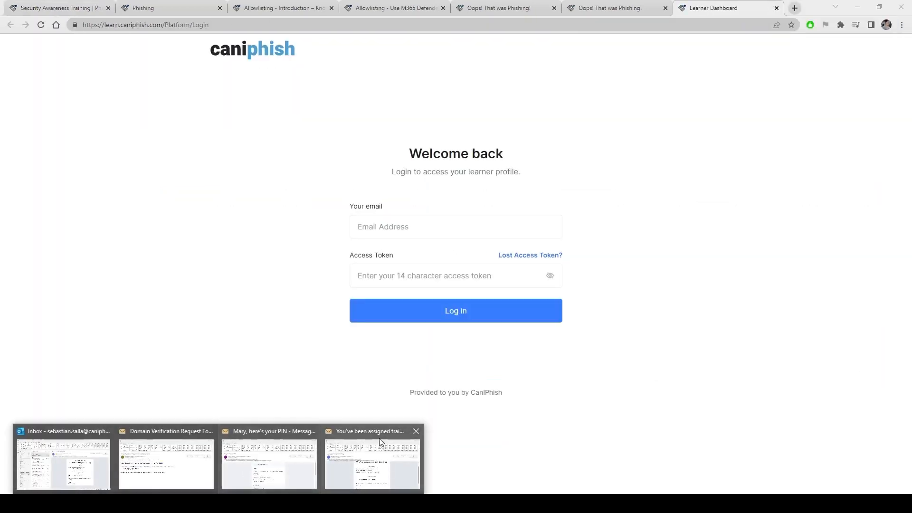
{"action": "left_click", "coordinate": [372, 451]}
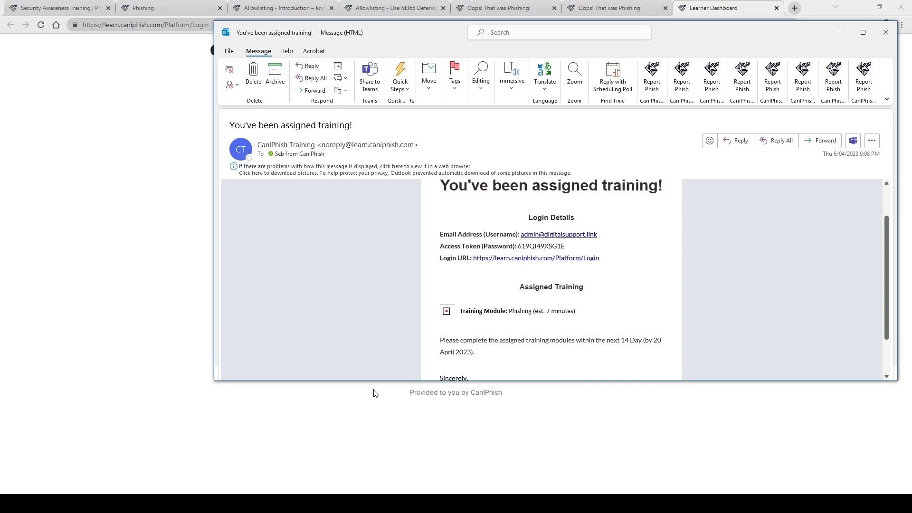
{"action": "double_click", "coordinate": [558, 245]}
{"action": "left_click", "coordinate": [132, 242]}
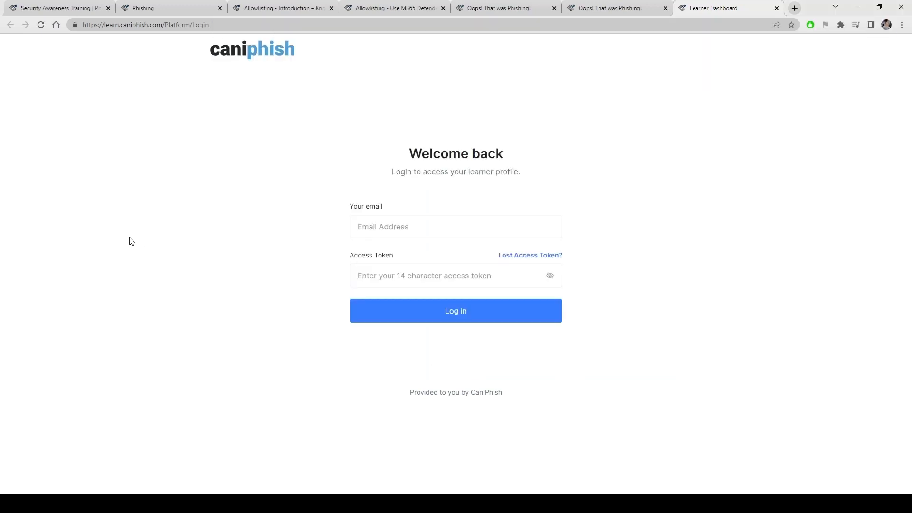
{"action": "left_click", "coordinate": [445, 230]}
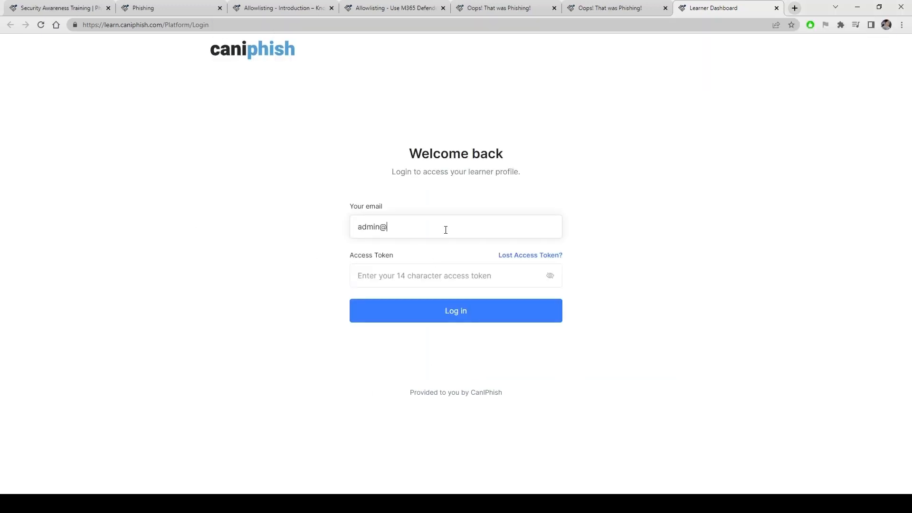
{"action": "key", "text": "Tab"}
{"action": "key", "text": "Tab"}
{"action": "key", "text": "ctrl+v"}
{"action": "key", "text": "Return"}
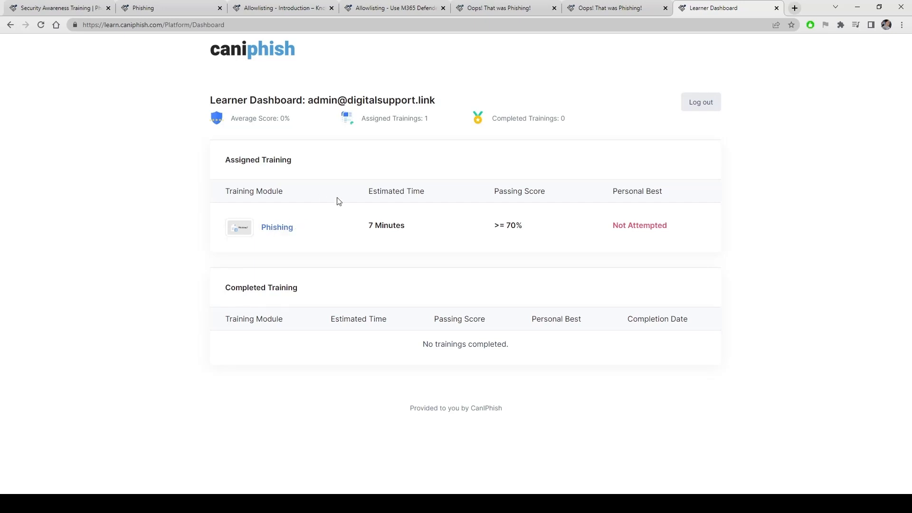
{"action": "left_click", "coordinate": [52, 10]}
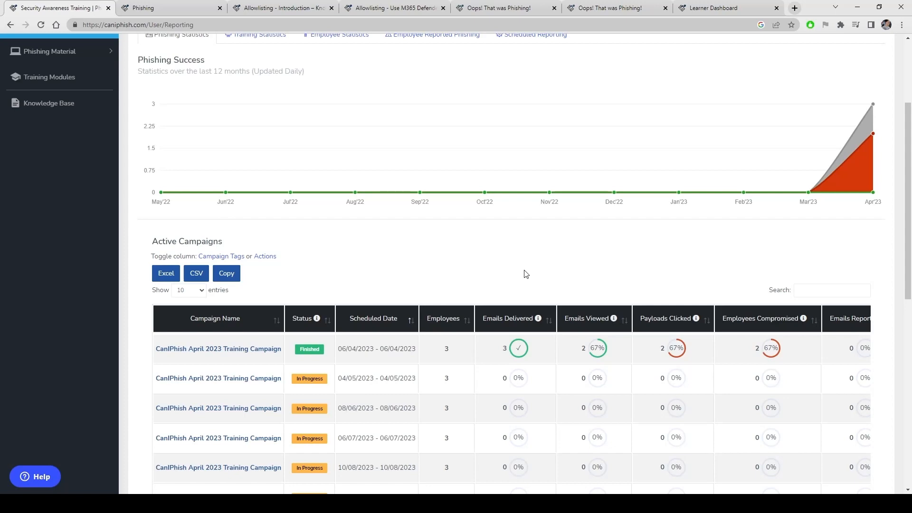
Under Training Statistics > Employee Statistics, trigger a manual refresh of the employee phish risk scores
{"action": "scroll", "coordinate": [527, 266], "scroll_direction": "up", "scroll_amount": 3}
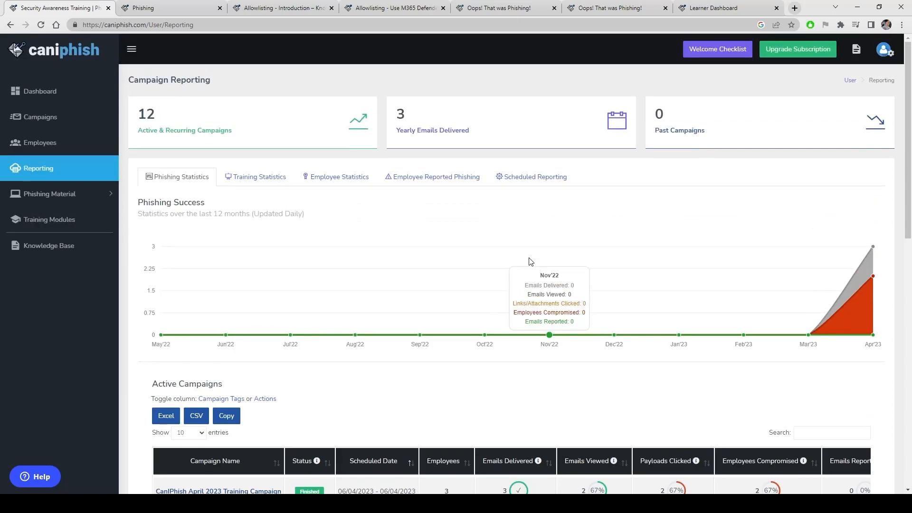
{"action": "left_click", "coordinate": [266, 184]}
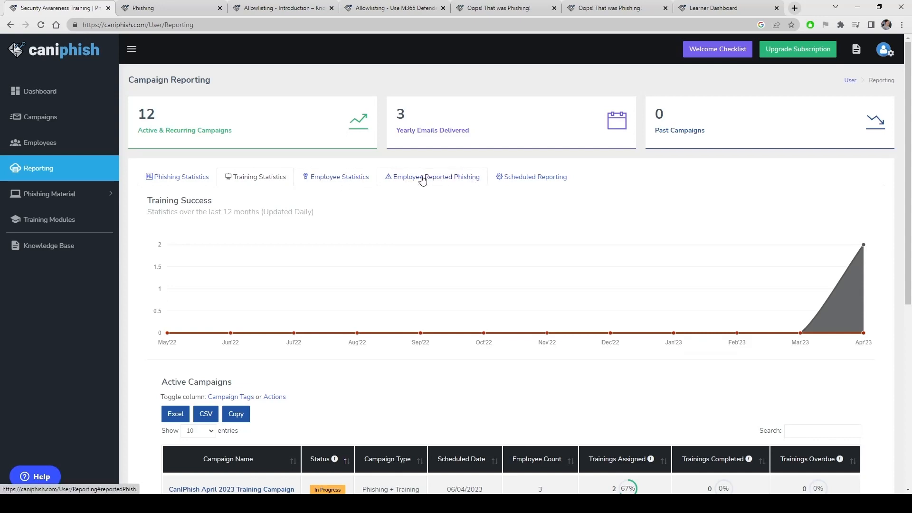
{"action": "left_click", "coordinate": [323, 183]}
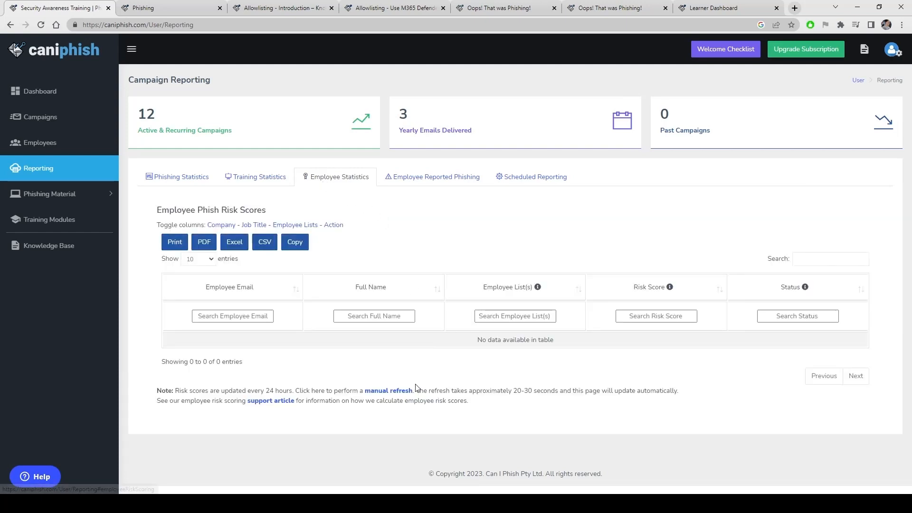
{"action": "left_click", "coordinate": [401, 394]}
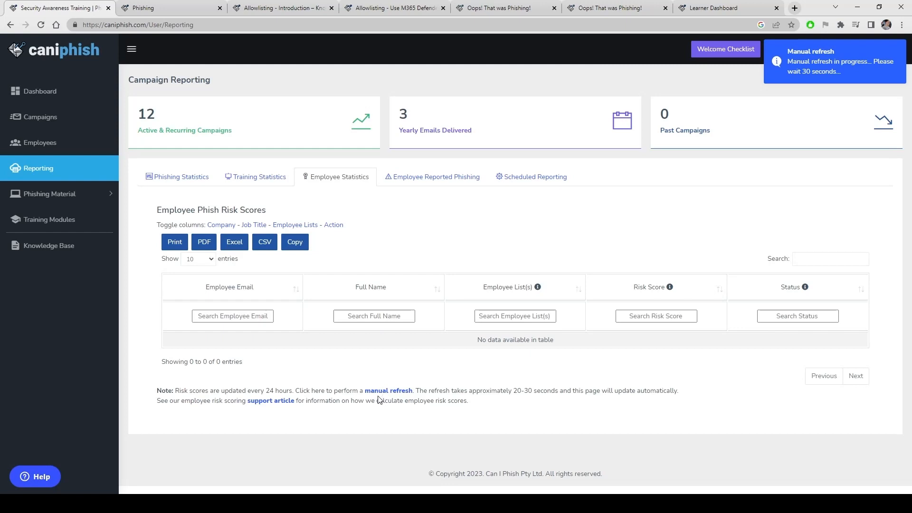
{"action": "left_click", "coordinate": [386, 393]}
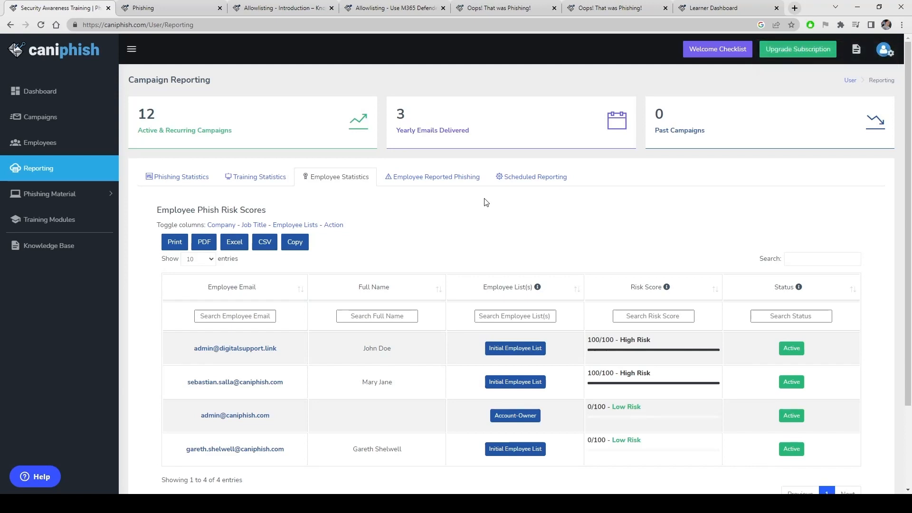
{"action": "scroll", "coordinate": [578, 272], "scroll_direction": "down", "scroll_amount": 2}
{"action": "scroll", "coordinate": [578, 272], "scroll_direction": "down", "scroll_amount": 1}
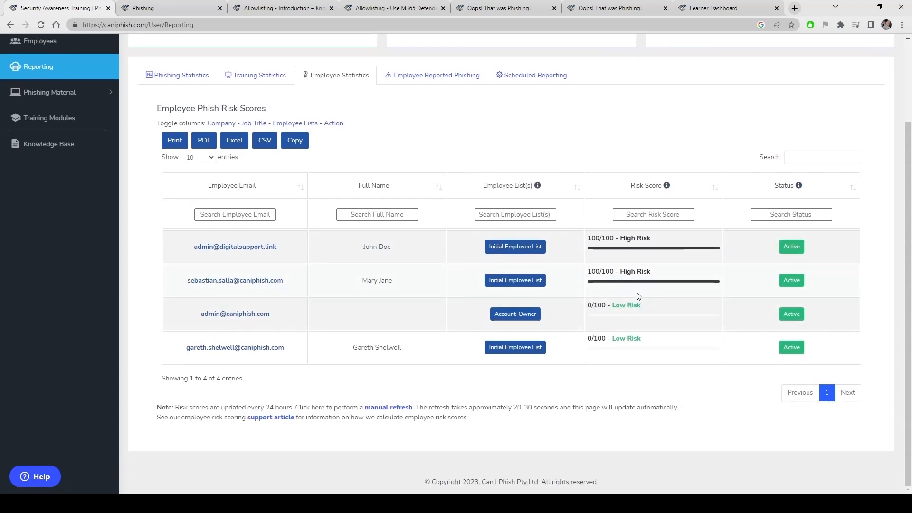
{"action": "left_click", "coordinate": [221, 281]}
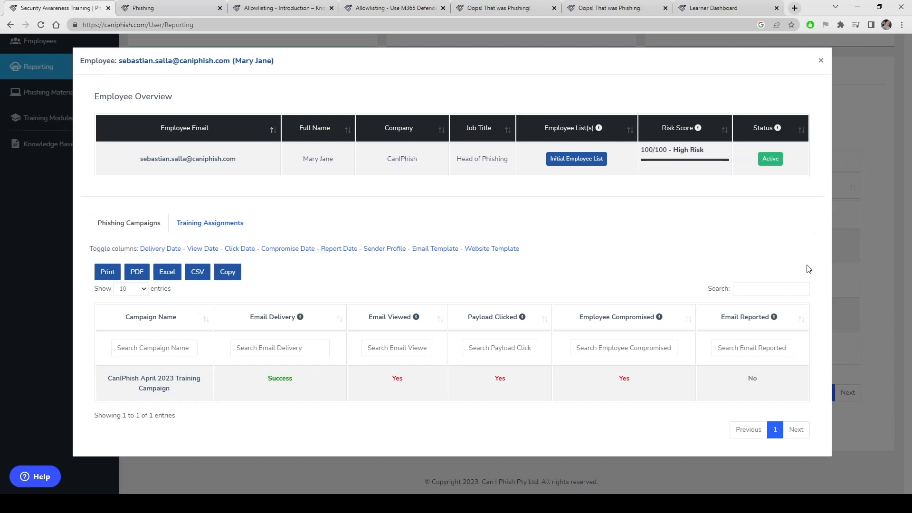
{"action": "left_click", "coordinate": [879, 283]}
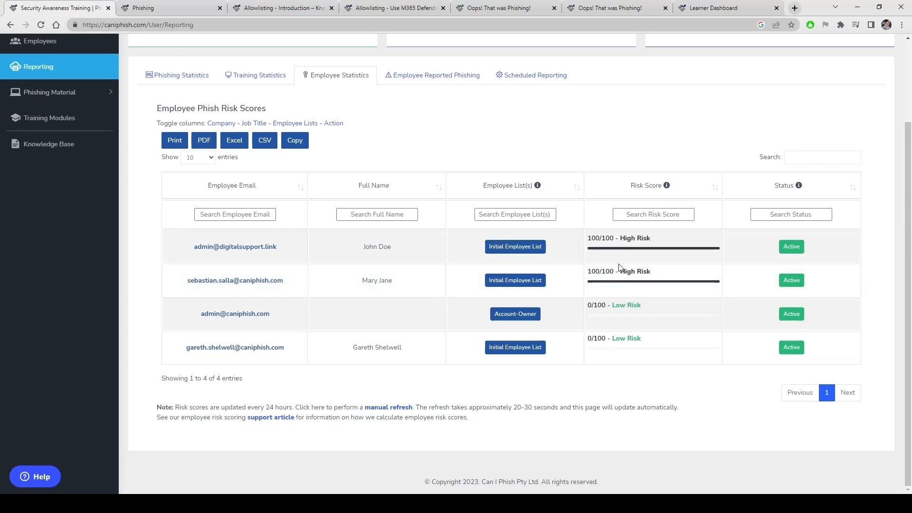
{"action": "scroll", "coordinate": [637, 270], "scroll_direction": "up", "scroll_amount": 3}
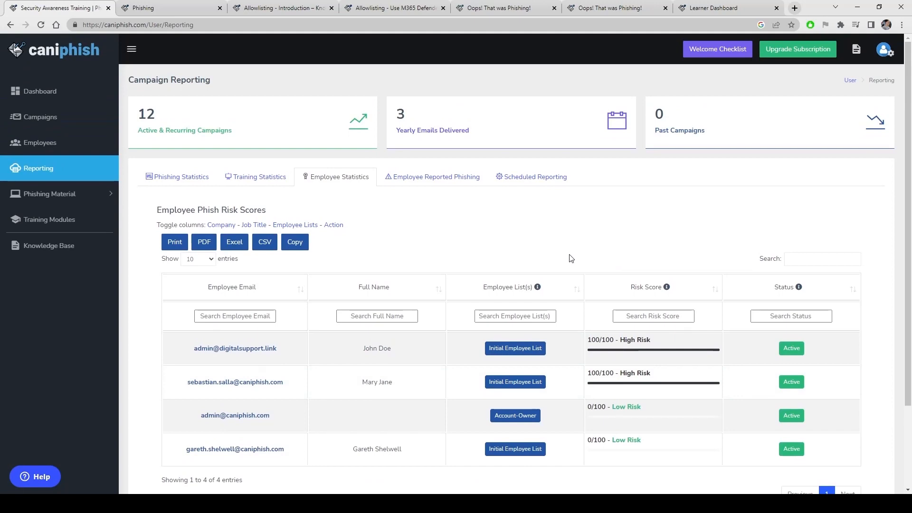
Create and save a dynamic 'High Risk Employees' list of High risk members from the Initial Employee List
{"action": "left_click", "coordinate": [51, 147]}
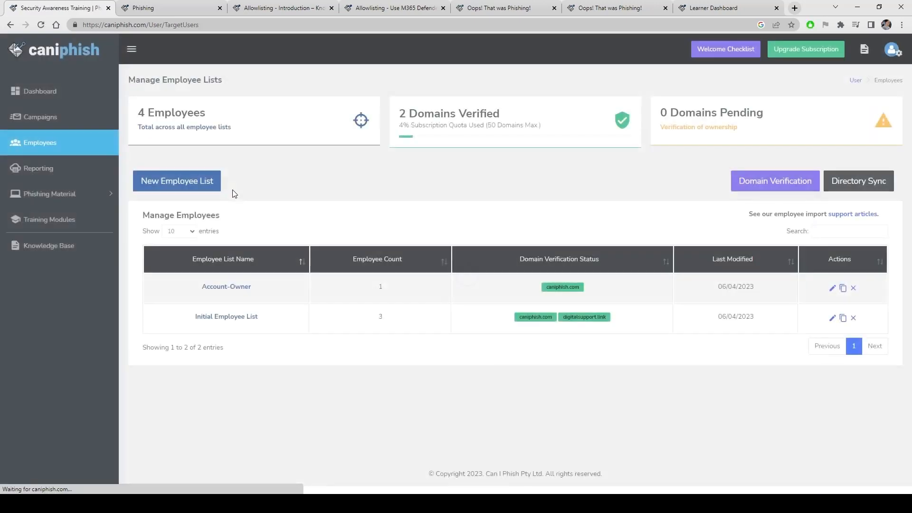
{"action": "left_click", "coordinate": [186, 190]}
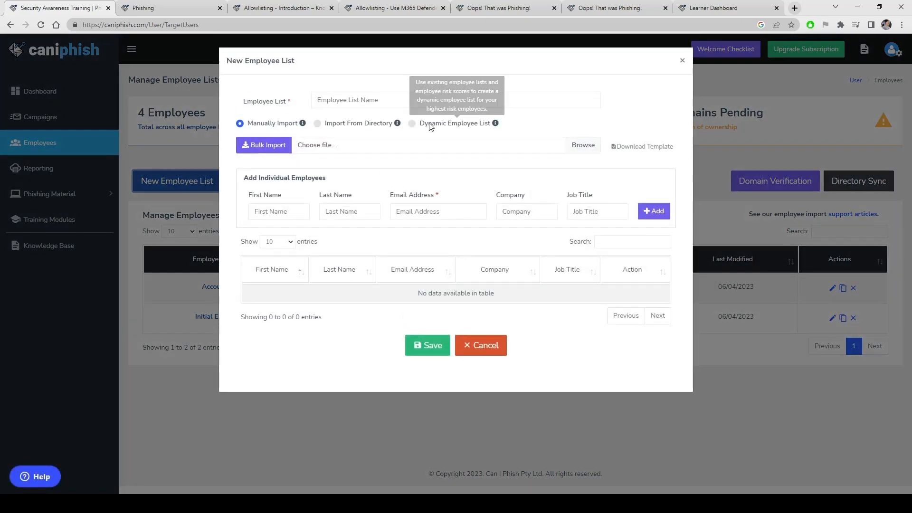
{"action": "left_click", "coordinate": [362, 103]}
{"action": "type", "text": "High"}
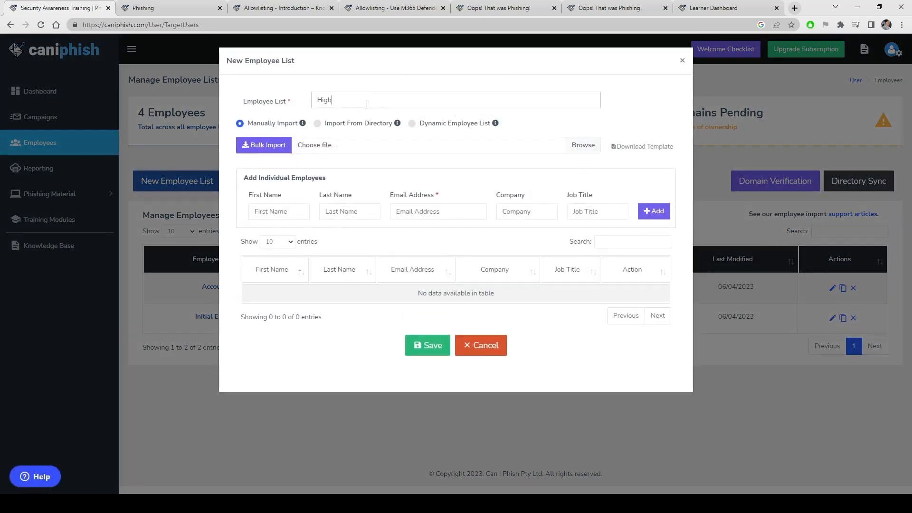
{"action": "type", "text": " Risk Employees"}
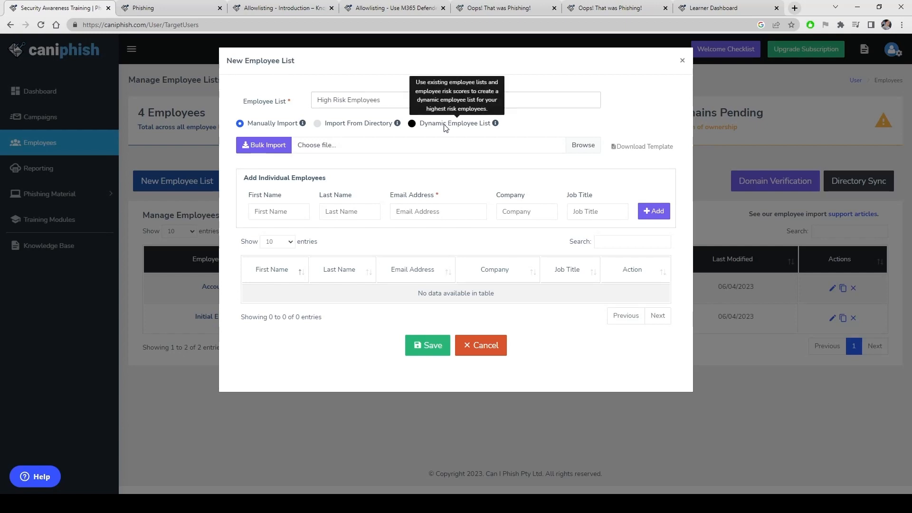
{"action": "left_click", "coordinate": [411, 123]}
{"action": "left_click", "coordinate": [358, 147]}
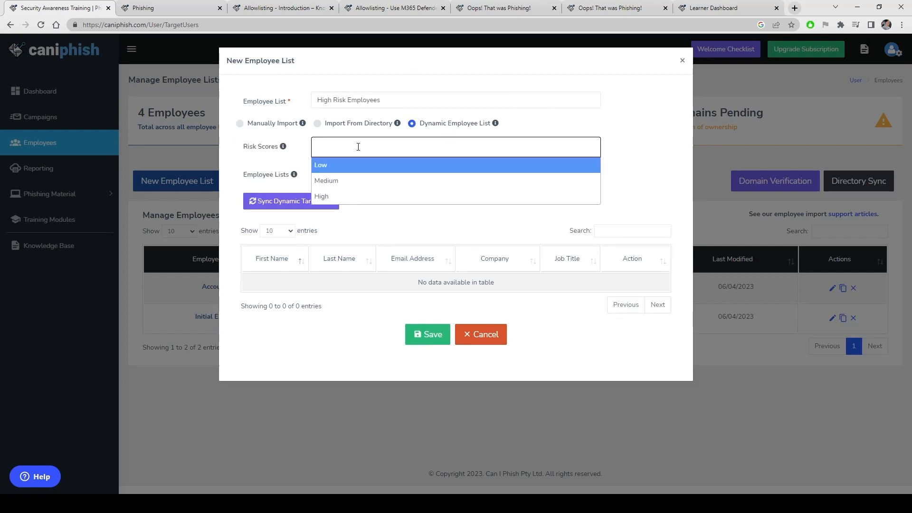
{"action": "left_click", "coordinate": [329, 196]}
{"action": "left_click", "coordinate": [348, 177]}
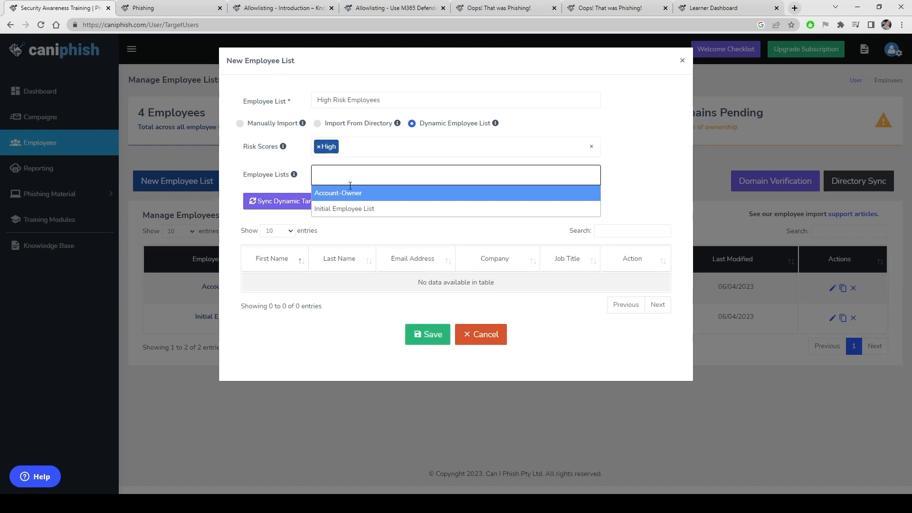
{"action": "left_click", "coordinate": [351, 210]}
{"action": "left_click", "coordinate": [297, 205]}
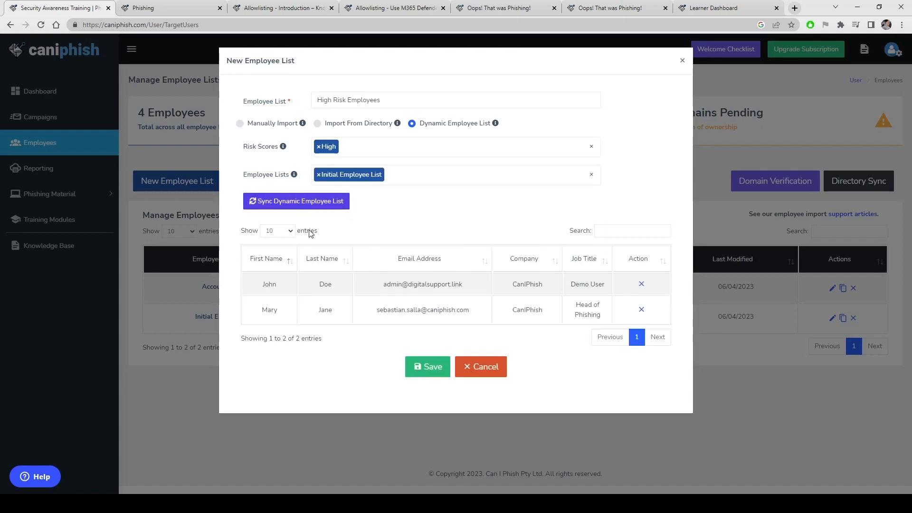
{"action": "left_click", "coordinate": [424, 373]}
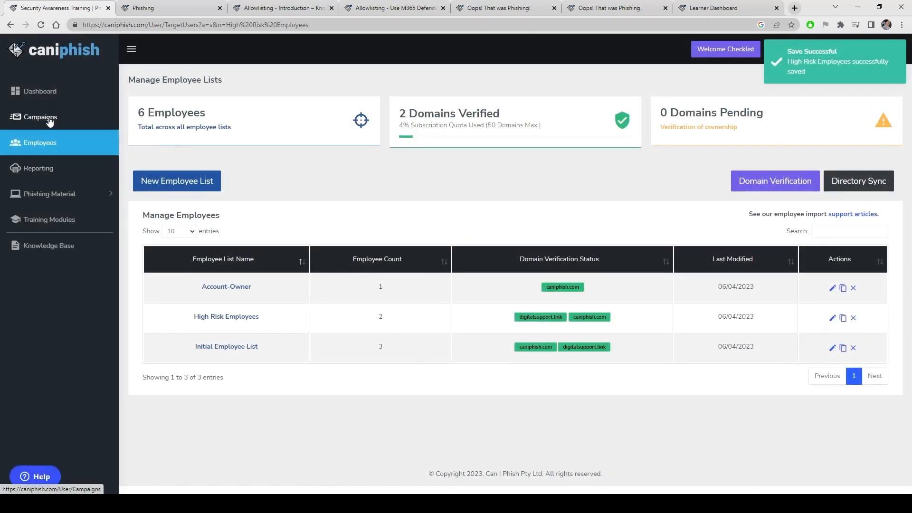
Check the Campaigns overview, then open the Upgrade Subscription pricing page
{"action": "left_click", "coordinate": [50, 120]}
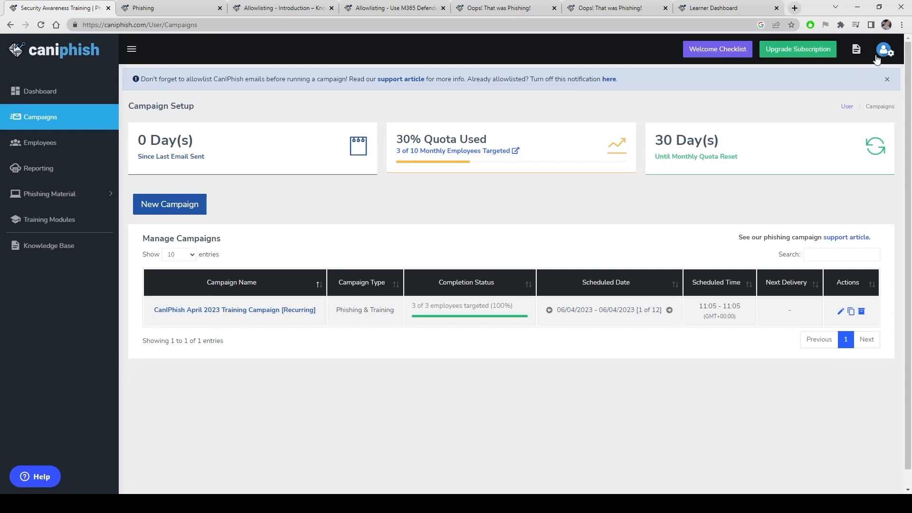
{"action": "left_click", "coordinate": [813, 51]}
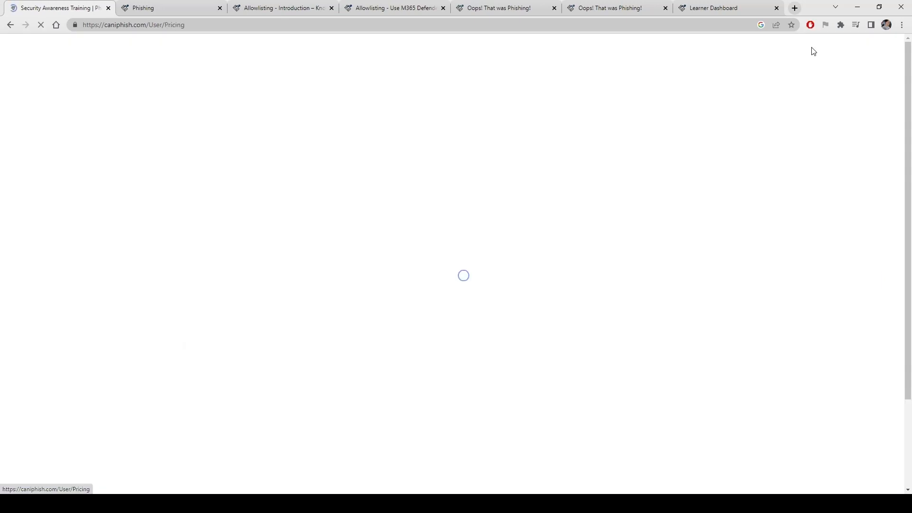